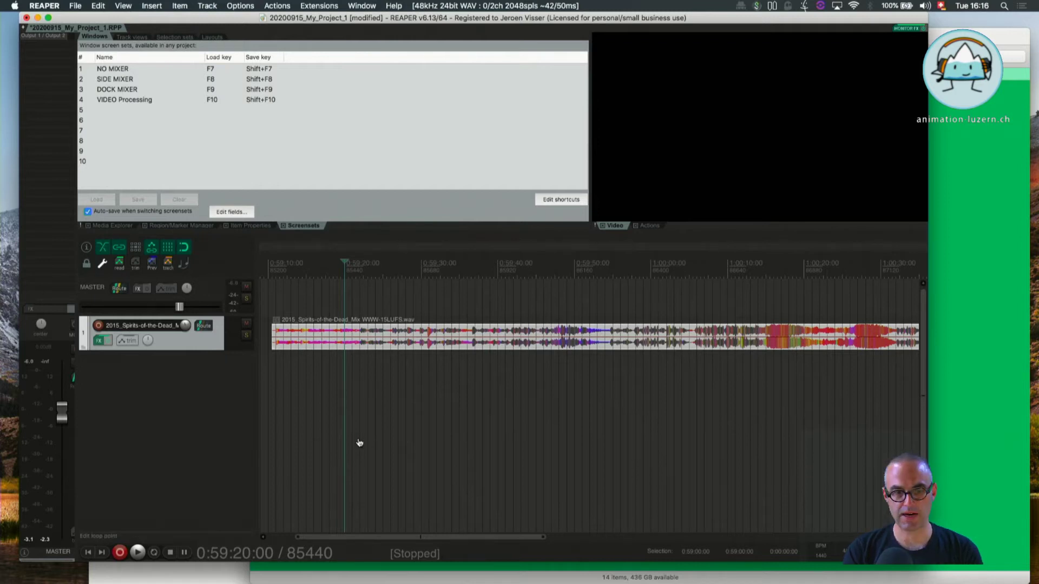
Step: Drag 2015_Spirits-of-the-Dead_Mix WWW-15LUFS.wav from Finder into REAPER as a second track below track 1
key(super+Tab)
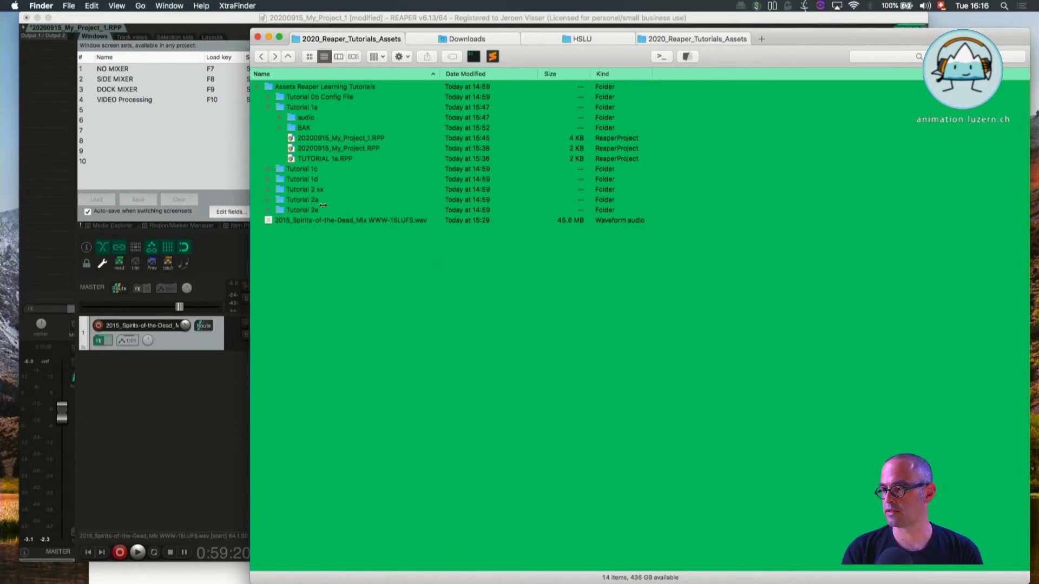
drag(309, 218, 159, 374)
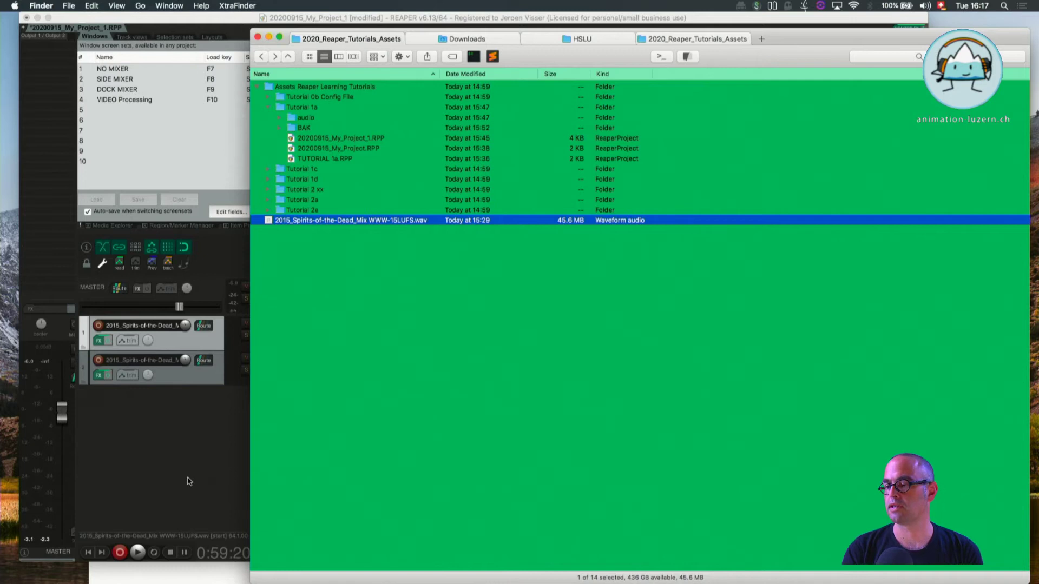
Step: Delete the duplicate second audio track and confirm the deletion
click(189, 384)
key(Delete)
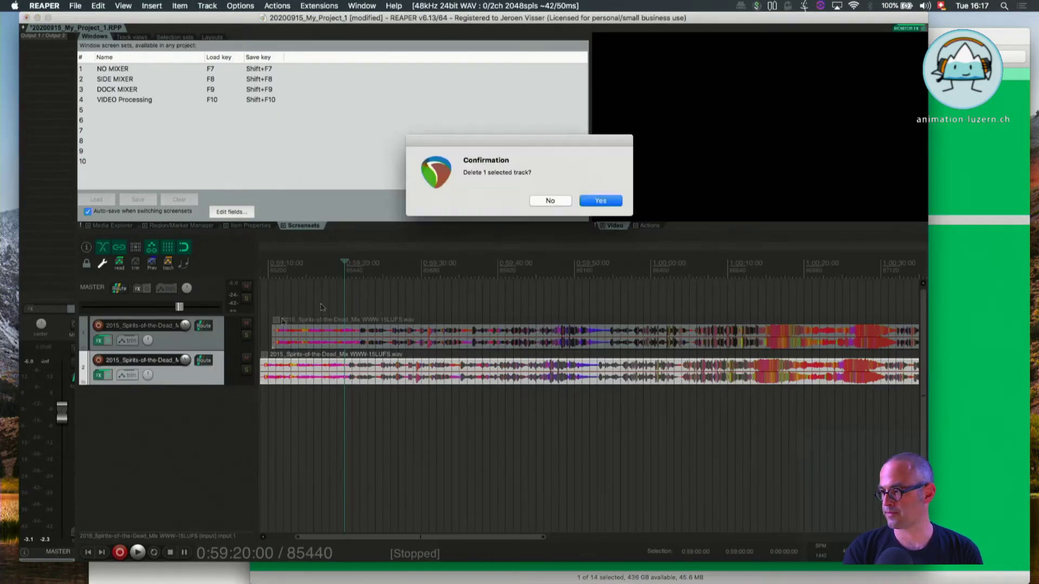
click(598, 202)
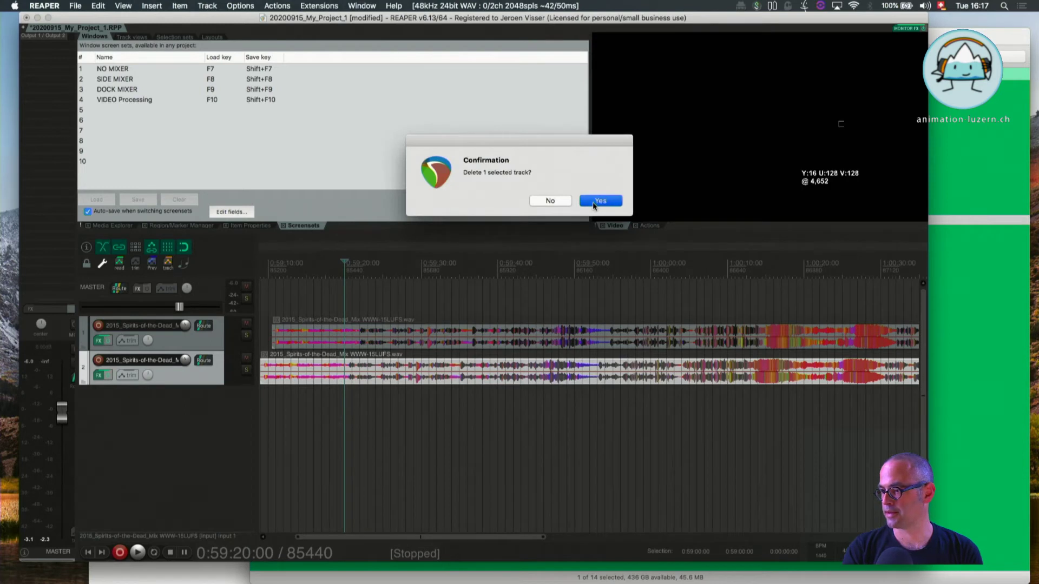
Step: Insert a new empty track below track 1 and name it 'audiofile new'
click(189, 346)
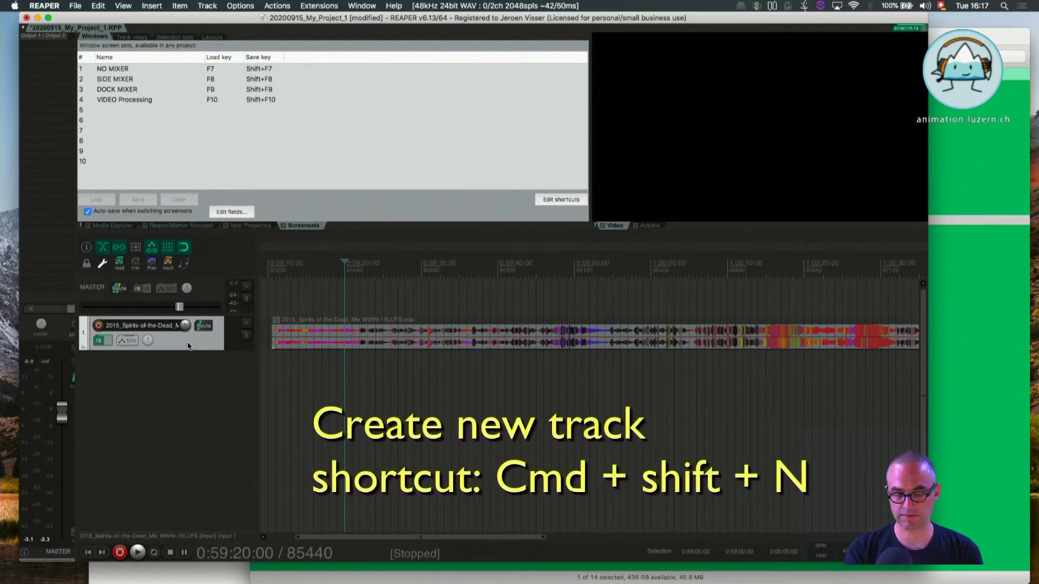
key(super+shift+n)
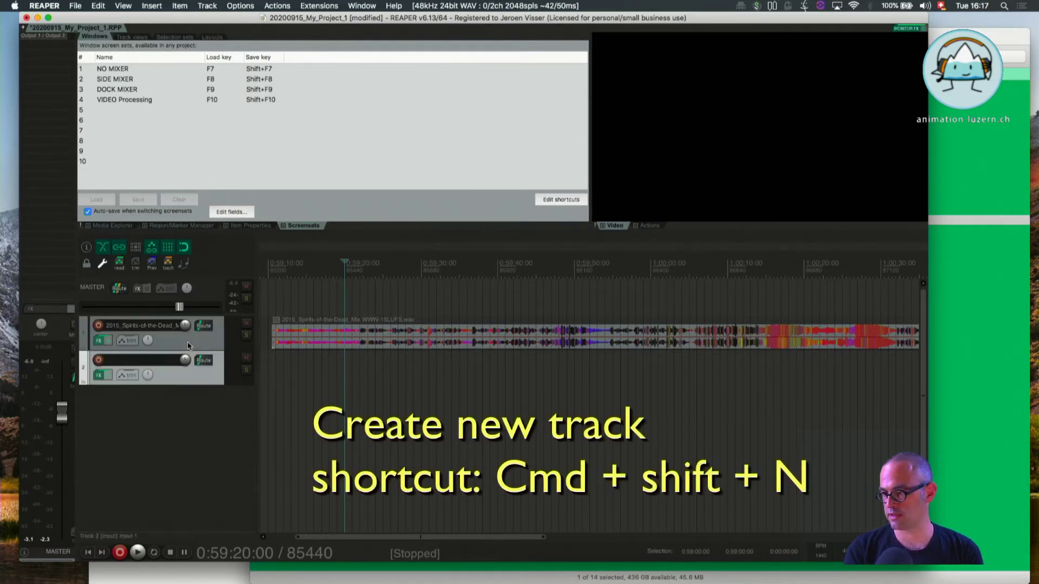
double_click(123, 360)
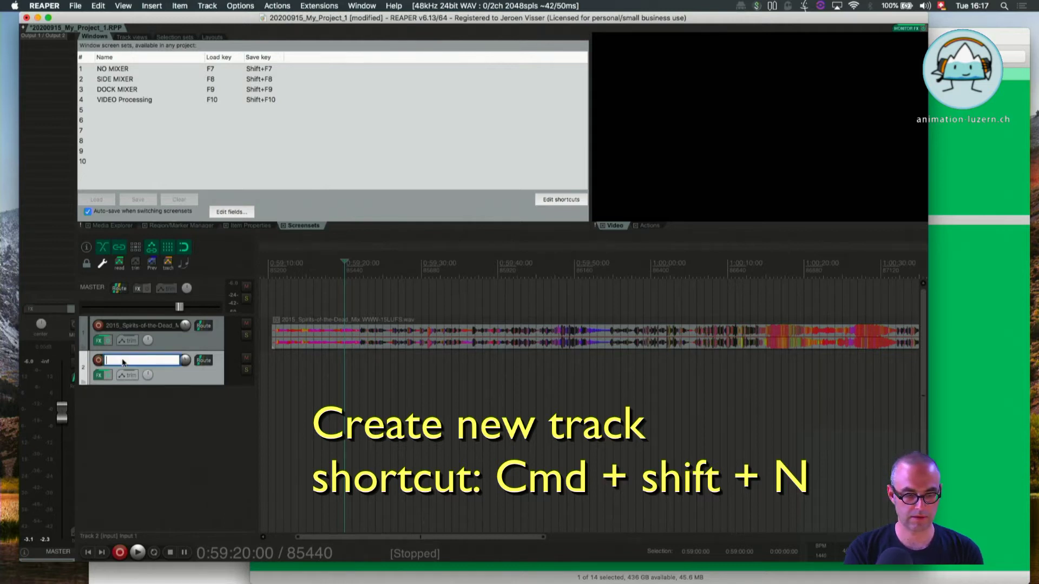
text(audiofile new)
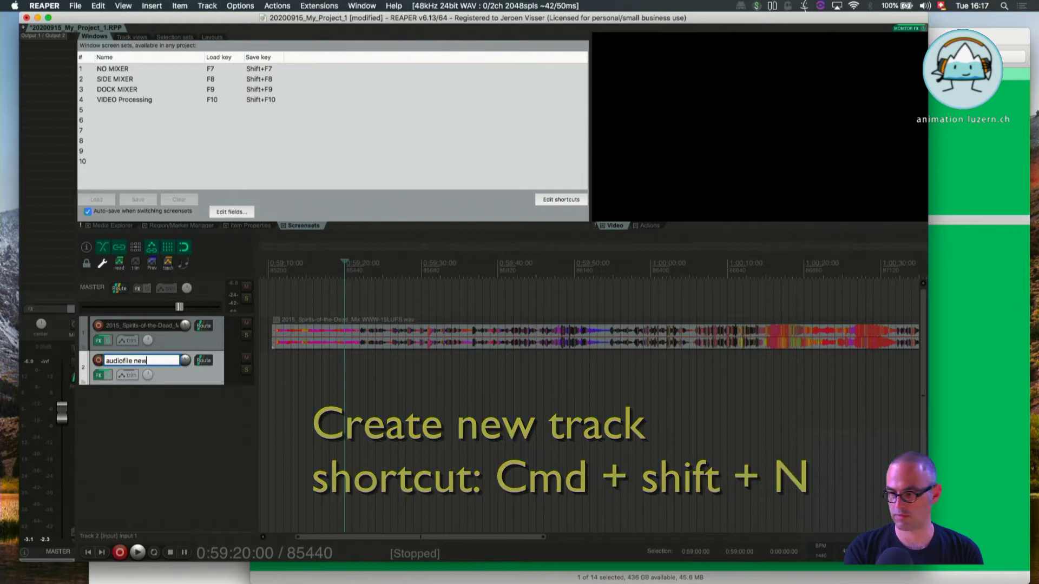
key(Return)
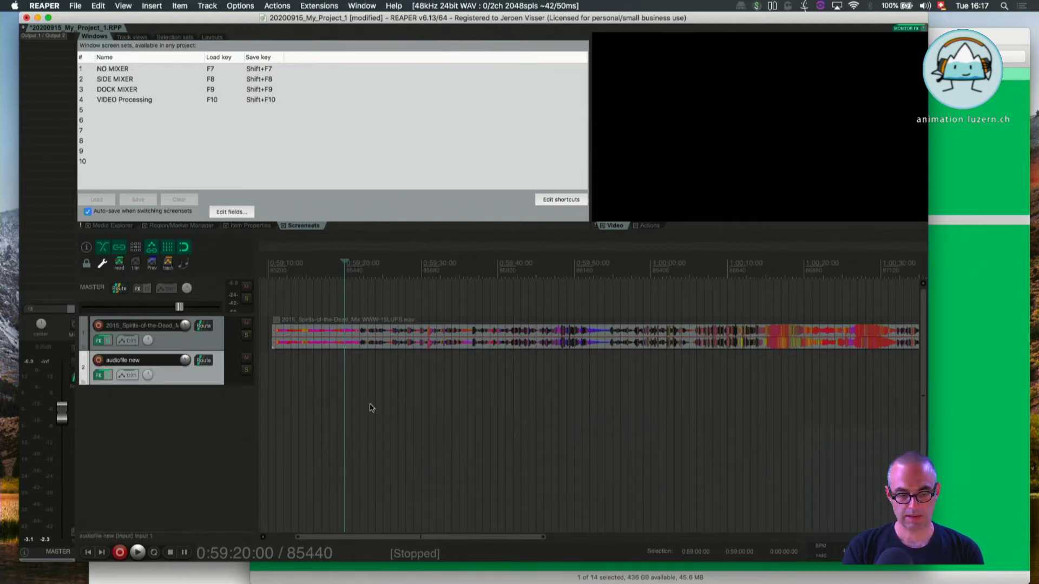
Step: Place the Spirits-of-the-Dead wav from Finder on the audiofile new track, slightly later than track 1's item
key(super+Tab)
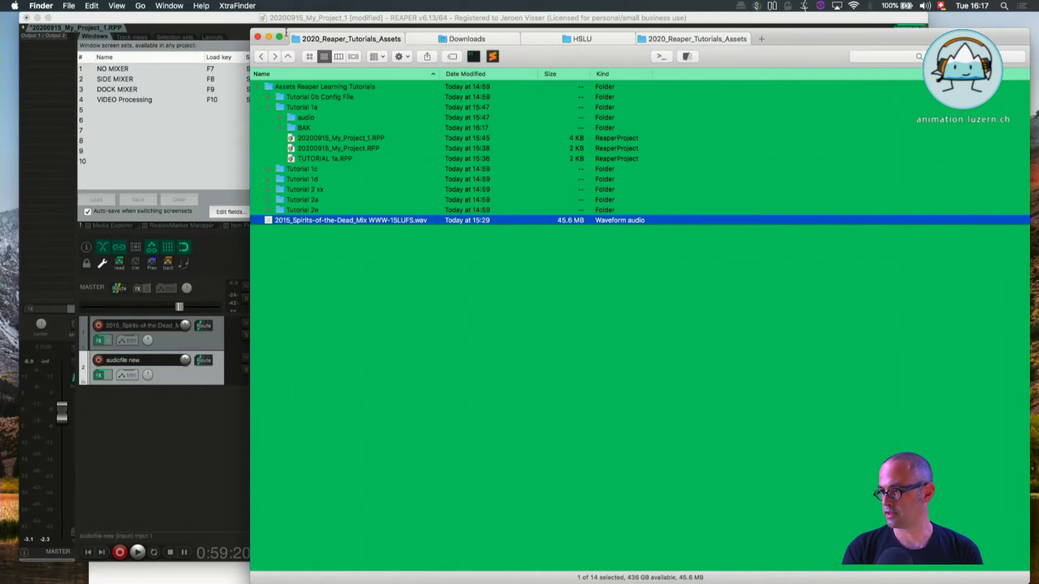
drag(290, 34, 497, 33)
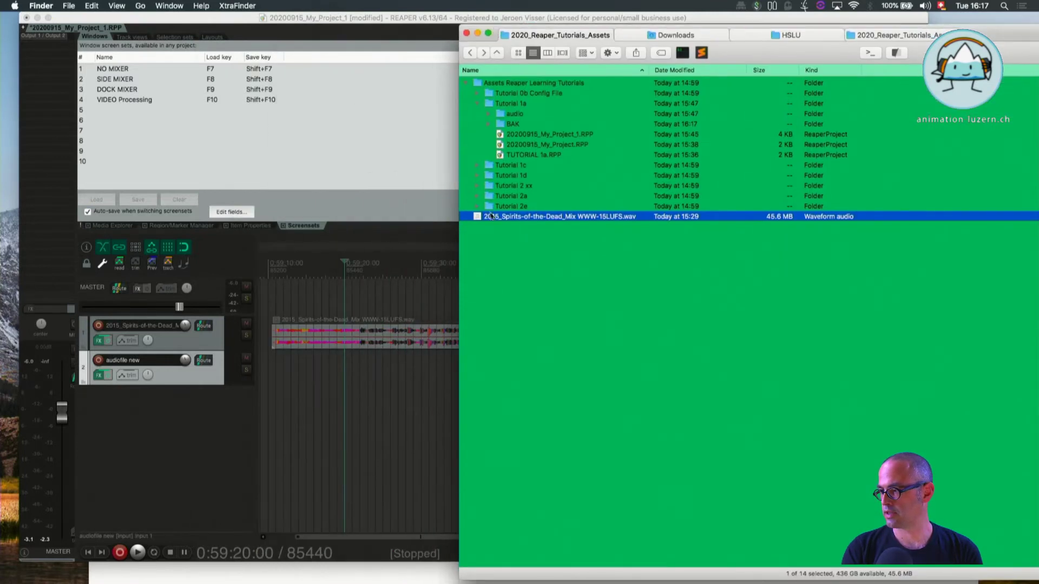
click(512, 218)
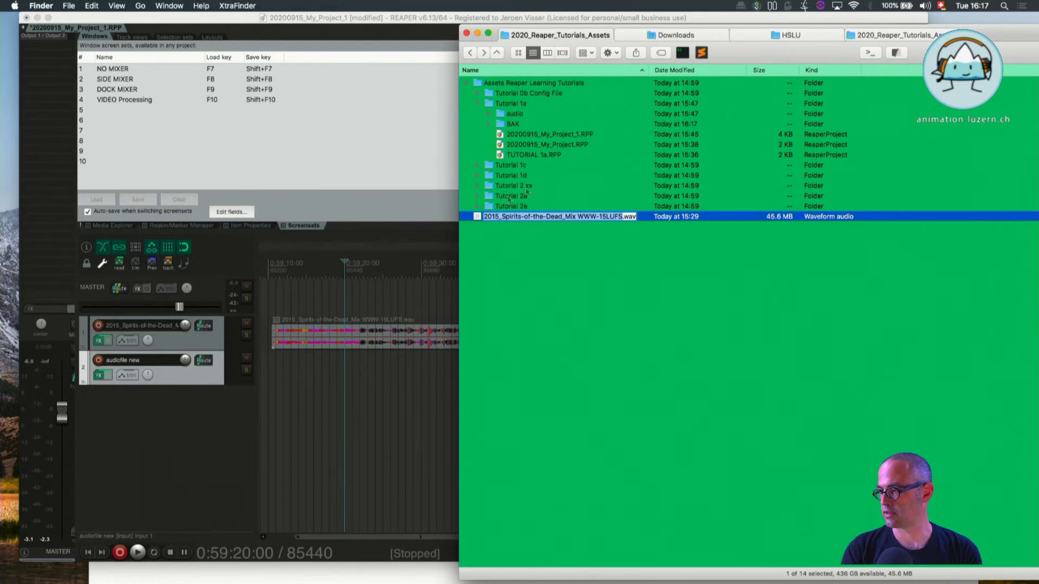
click(478, 218)
drag(479, 219, 423, 372)
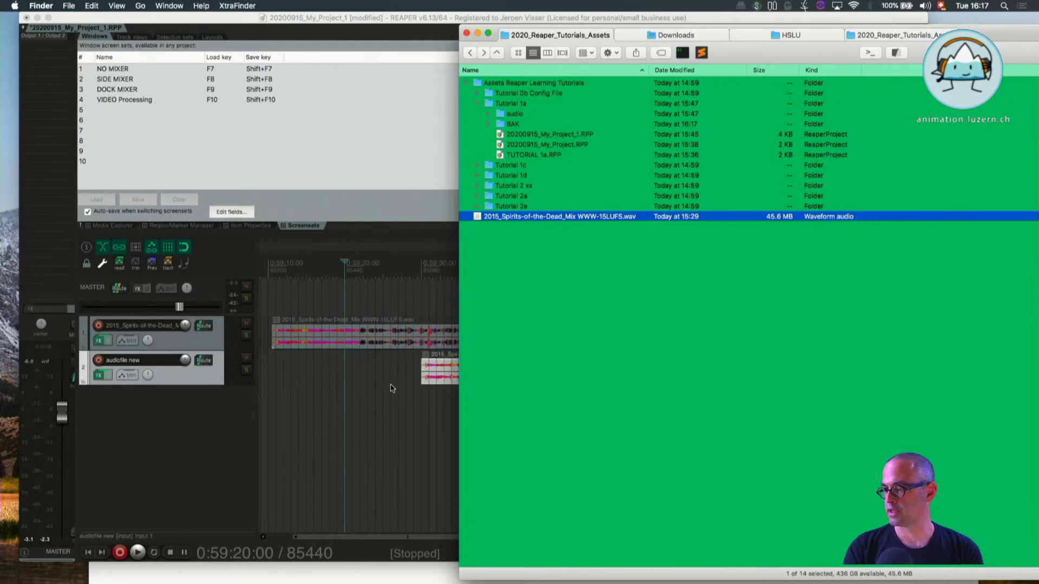
scroll(392, 388, down, 1)
scroll(391, 388, right, 3)
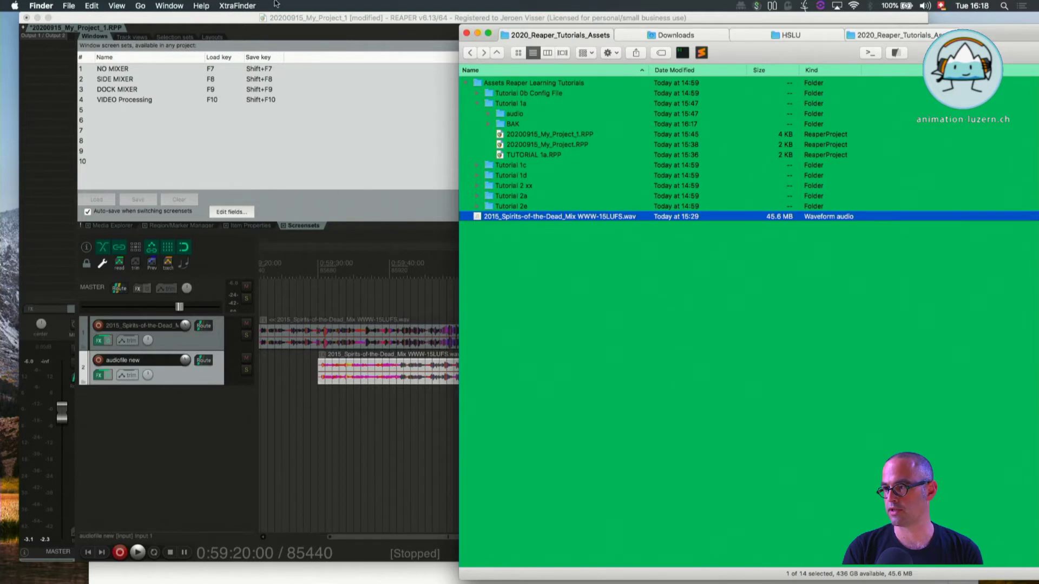
click(242, 18)
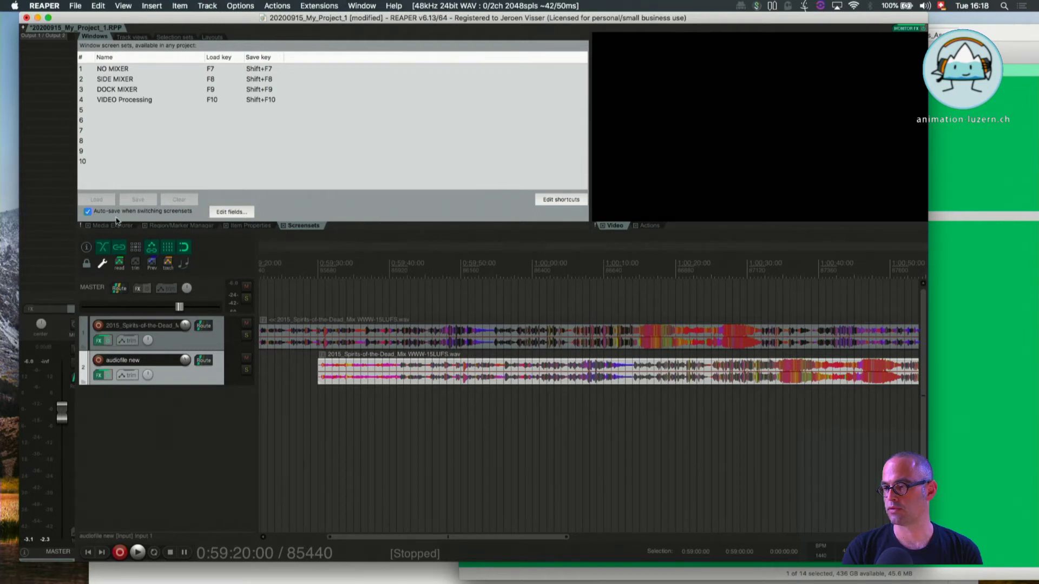
Step: Show the Media Explorer and briefly preview the Spirits-of-the-Dead wav
click(106, 226)
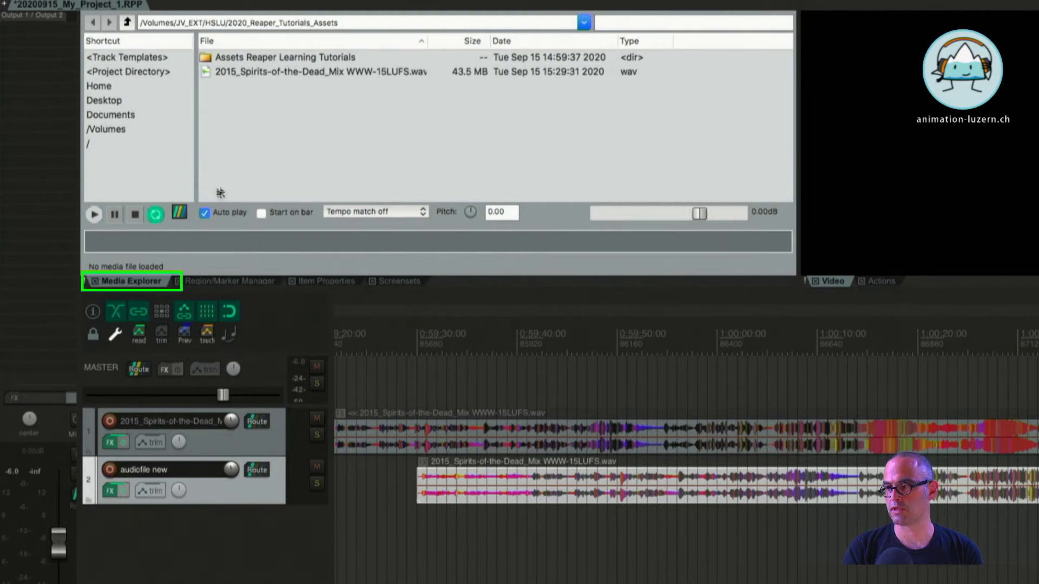
click(261, 72)
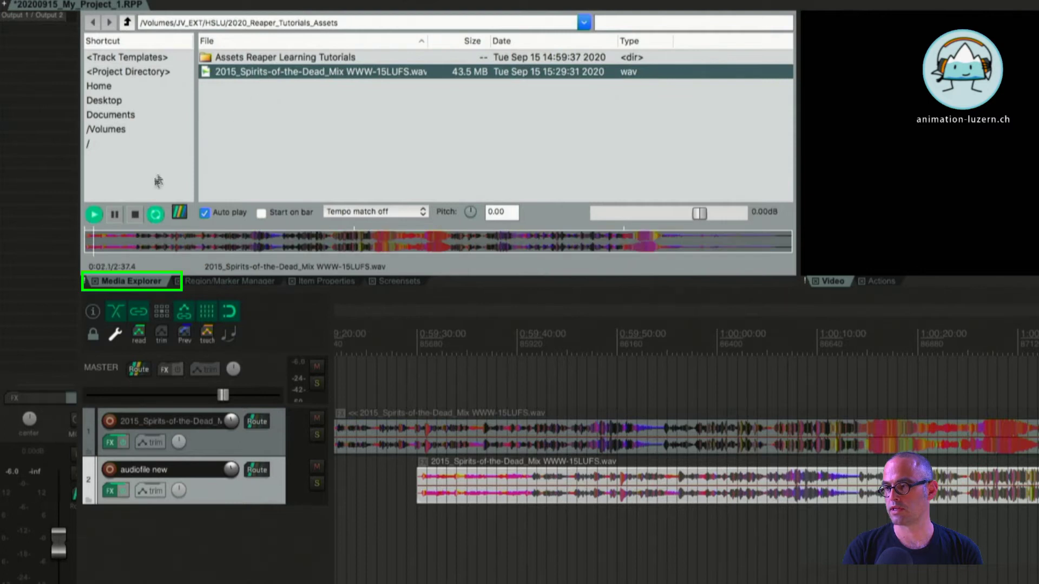
click(133, 216)
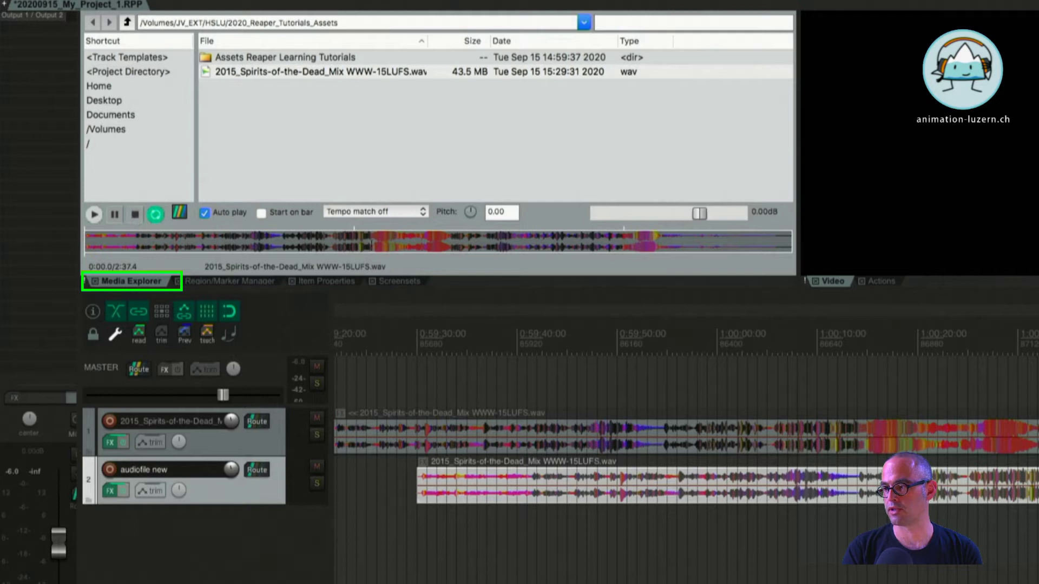
Step: Put the 1:03.8–1:25.7 excerpt of the preview on a new third track
drag(372, 243, 469, 247)
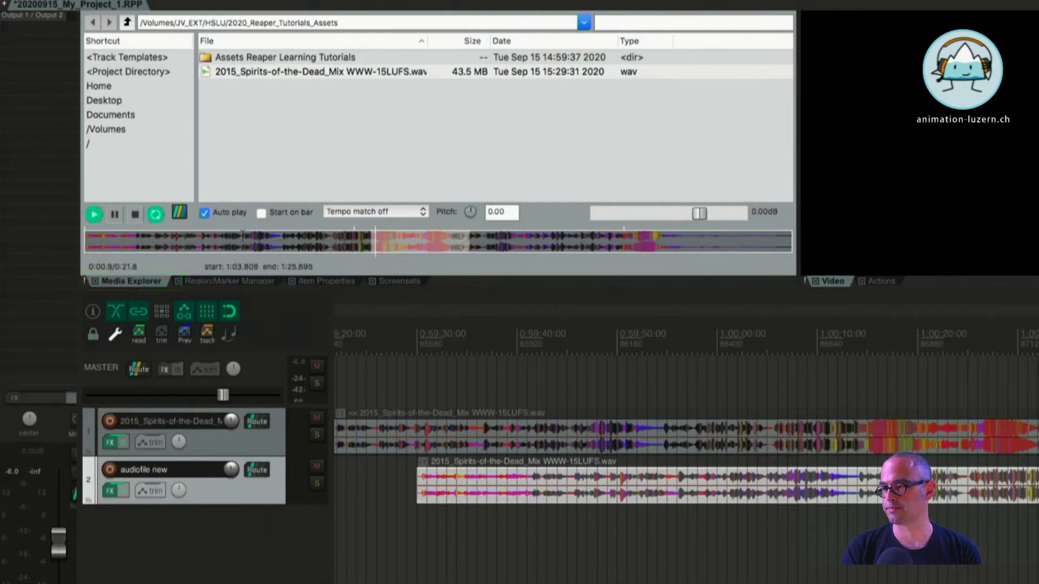
click(135, 215)
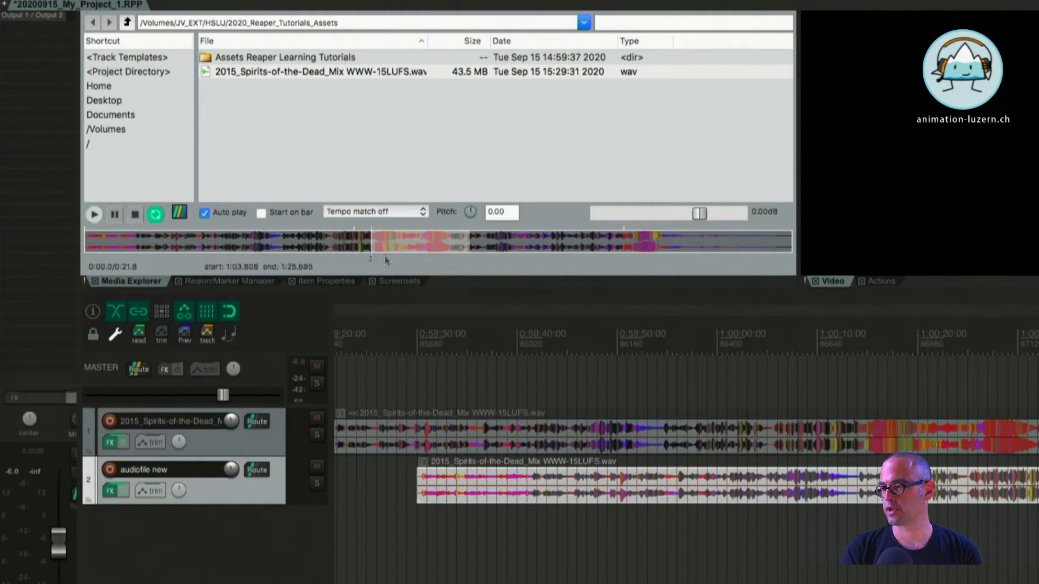
drag(393, 245, 424, 385)
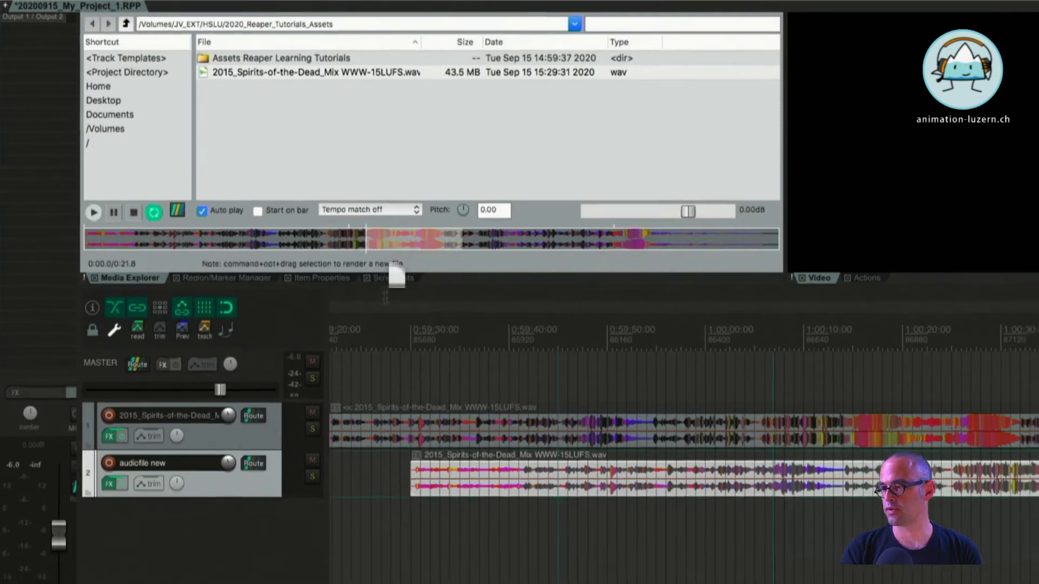
drag(322, 300, 470, 432)
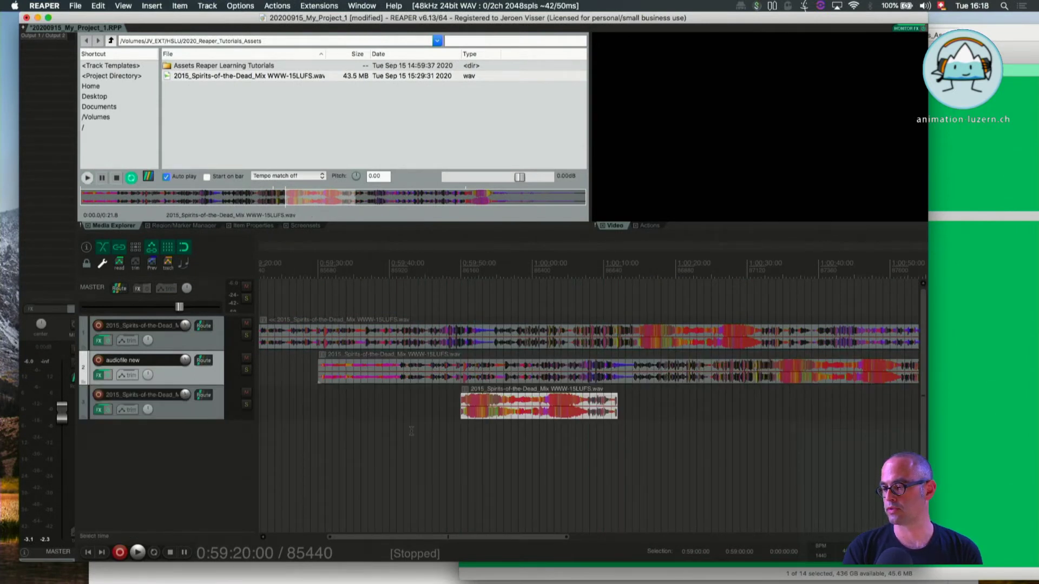
Step: Place a short preview excerpt after track 2's item and stretch track 3's clip to about 0:59:20–1:01:45
scroll(411, 430, down, 5)
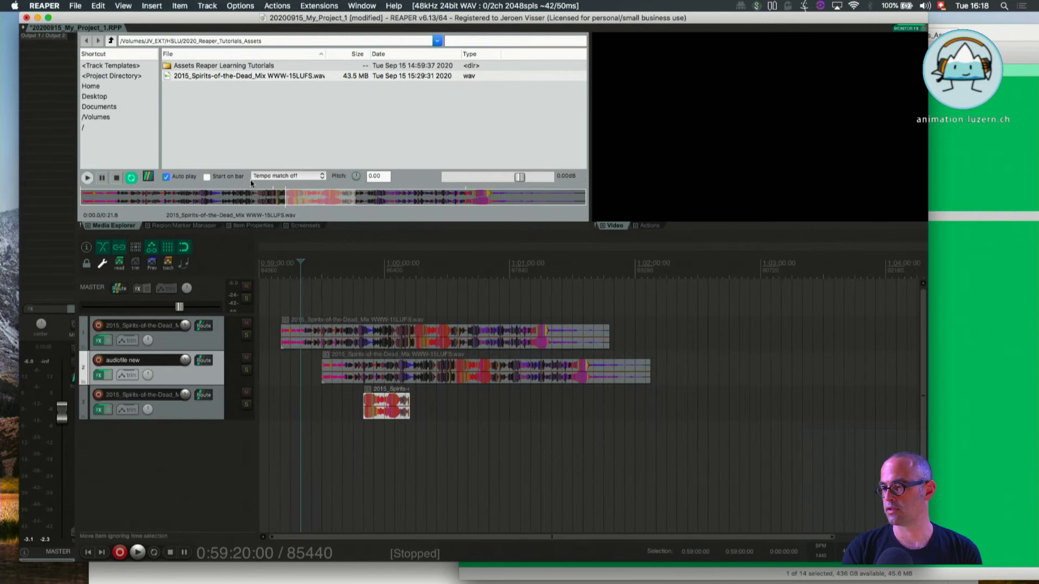
drag(202, 196, 245, 196)
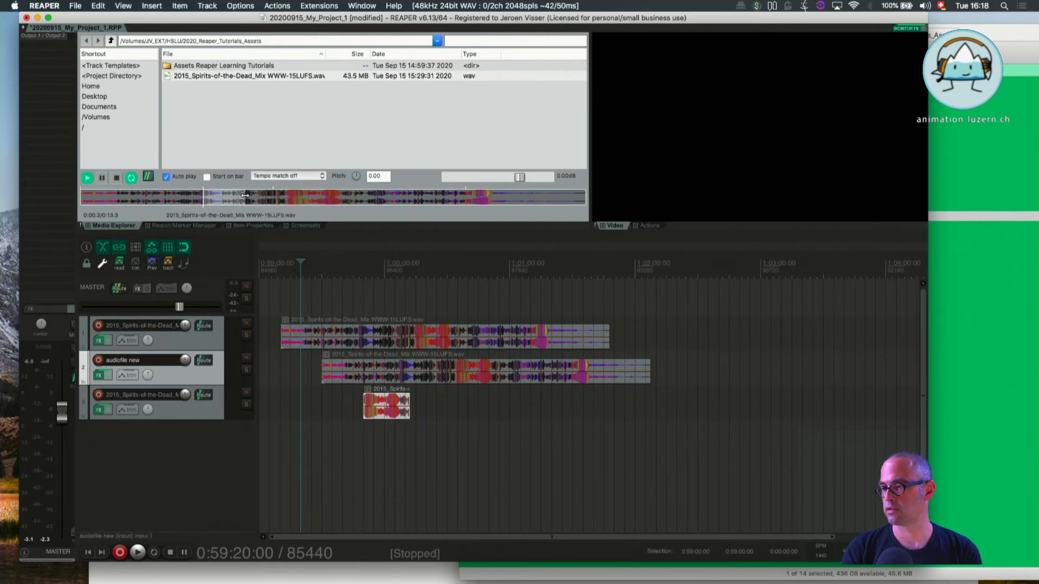
click(116, 178)
drag(222, 198, 669, 371)
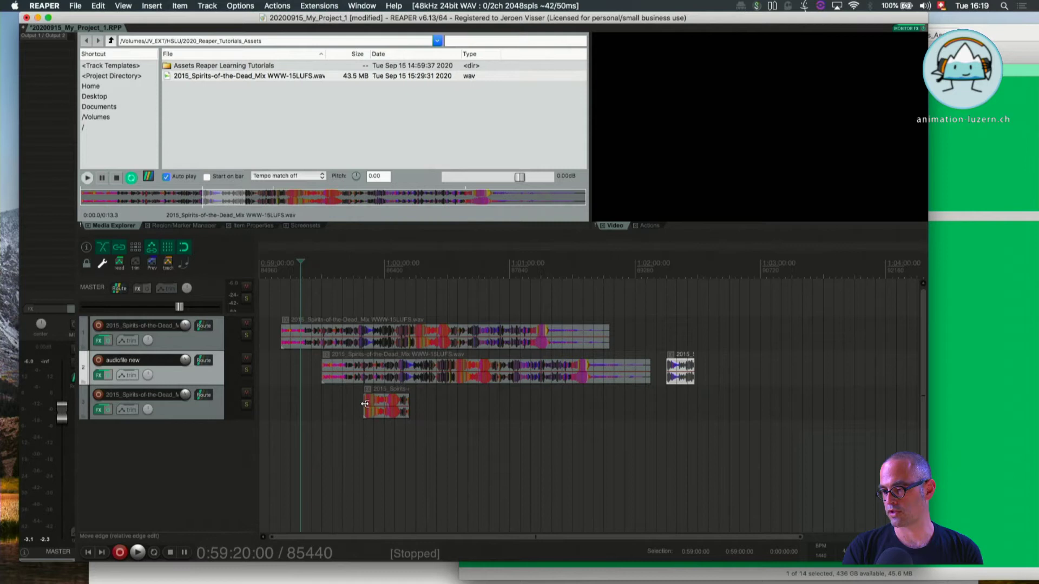
drag(365, 404, 302, 401)
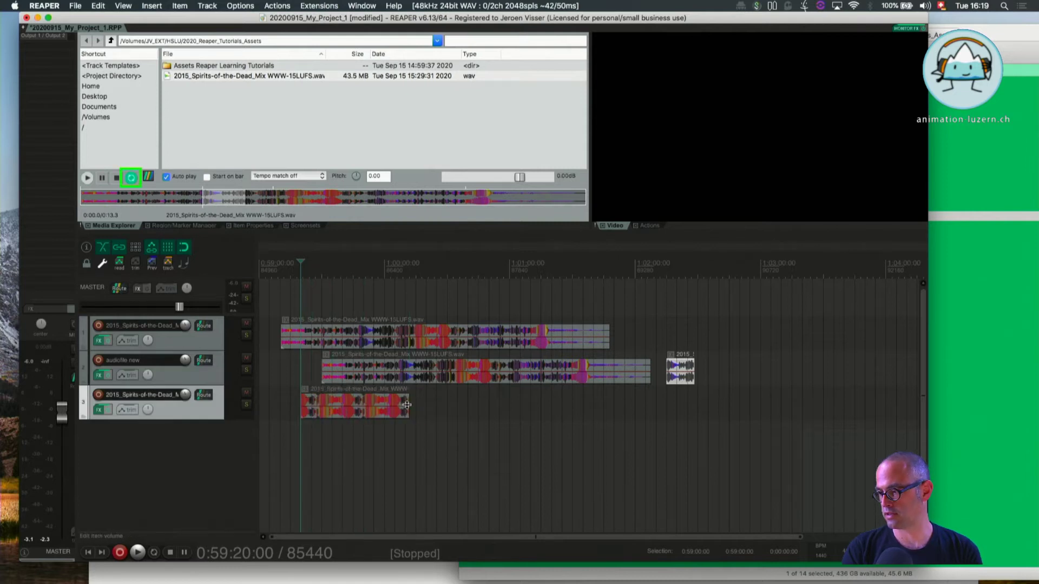
drag(407, 404, 603, 410)
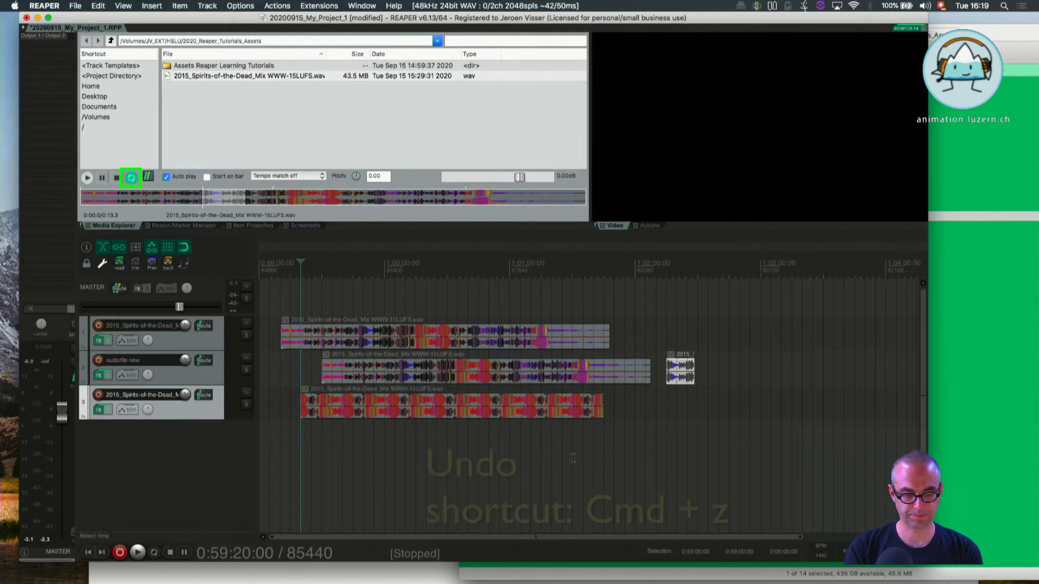
Step: Undo the stretch, enable Loop section of item source on track 3's clip, and lengthen it
key(super+z)
key(super+z)
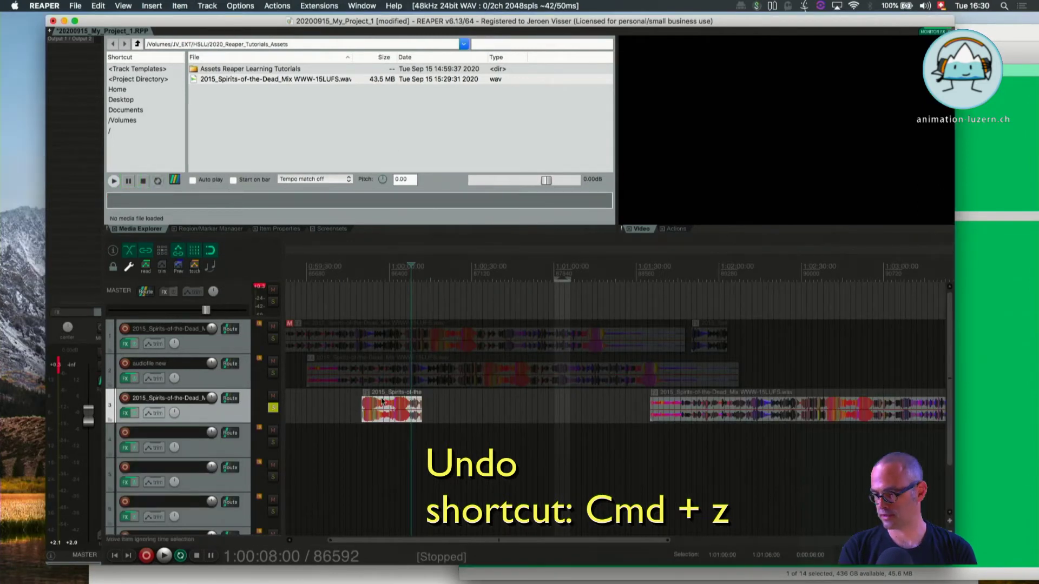
right_click(385, 405)
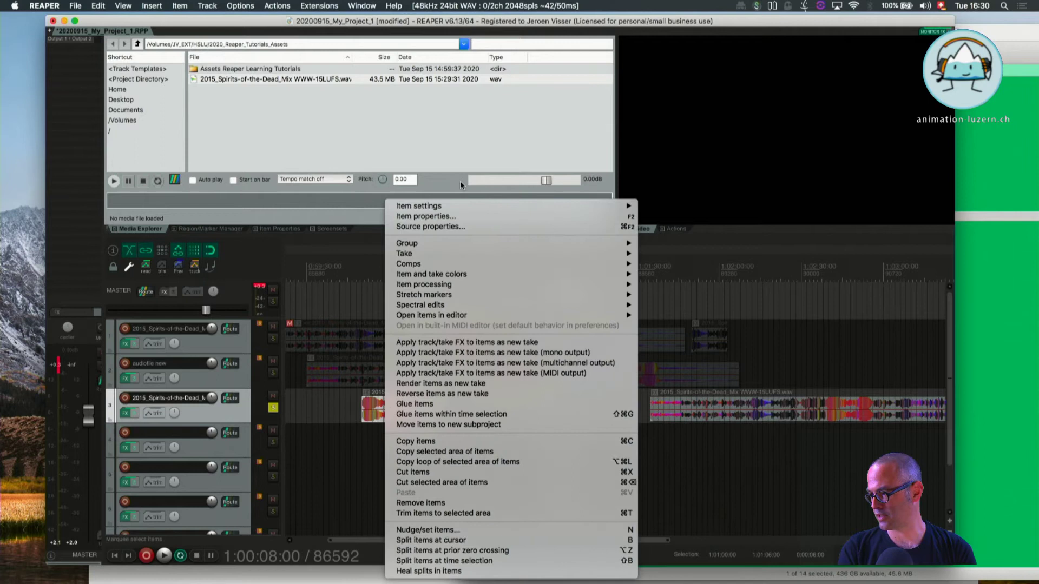
mouse_move(448, 208)
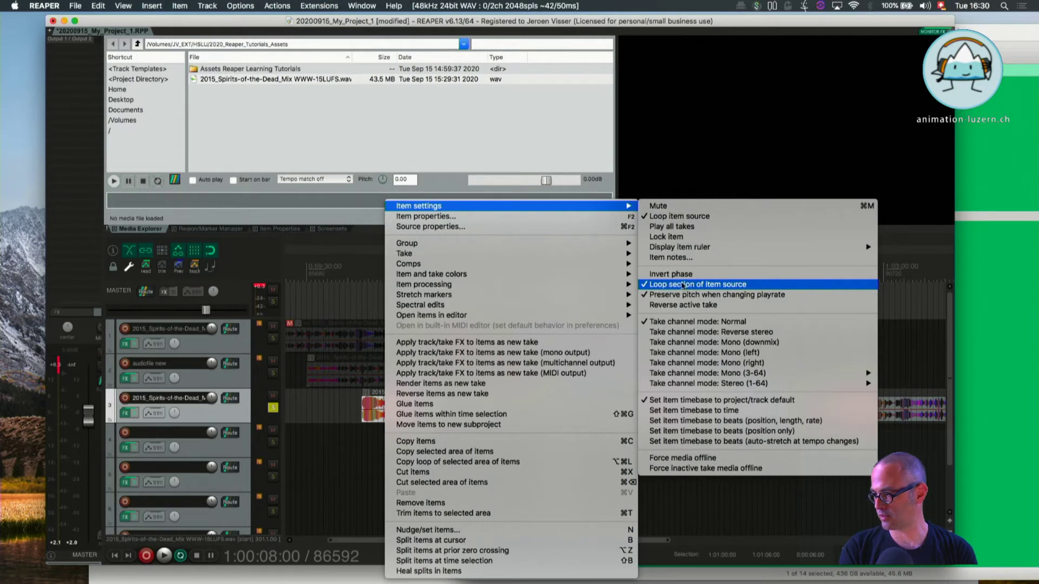
click(684, 285)
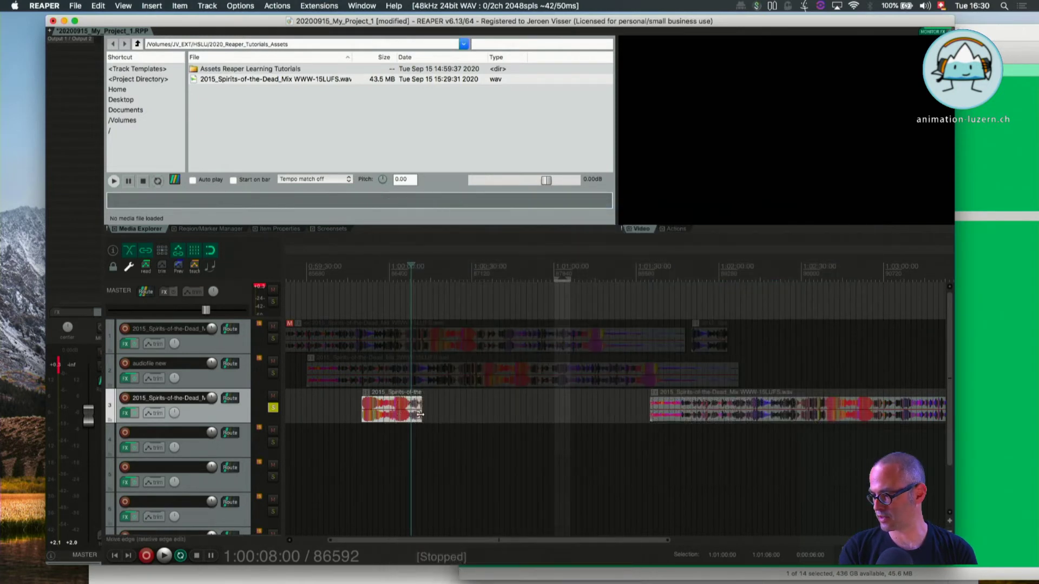
drag(419, 415, 515, 416)
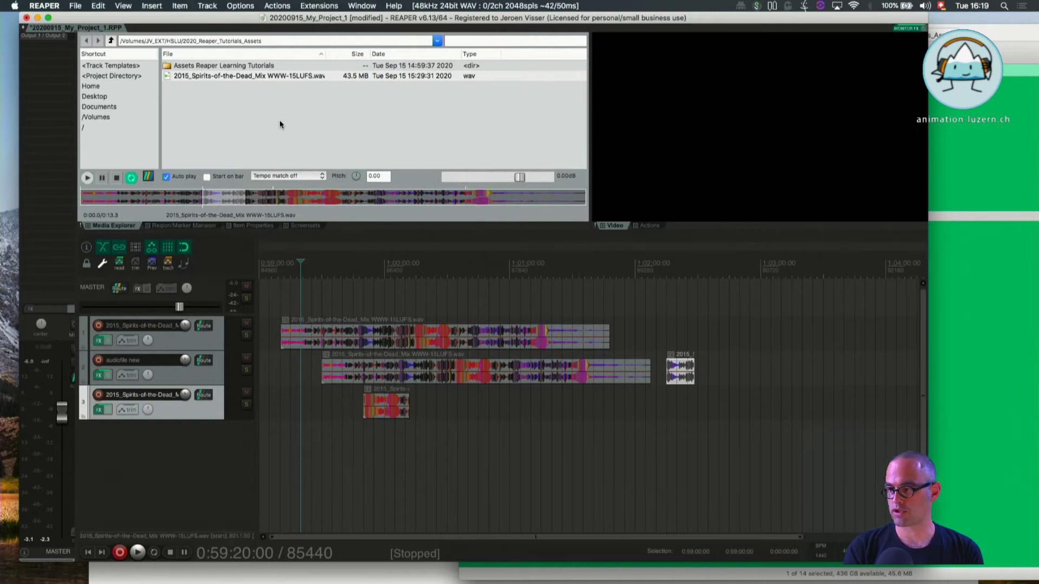
Step: Audition the wav in the Media Explorer preview, trying a selection and jumping ahead
click(165, 198)
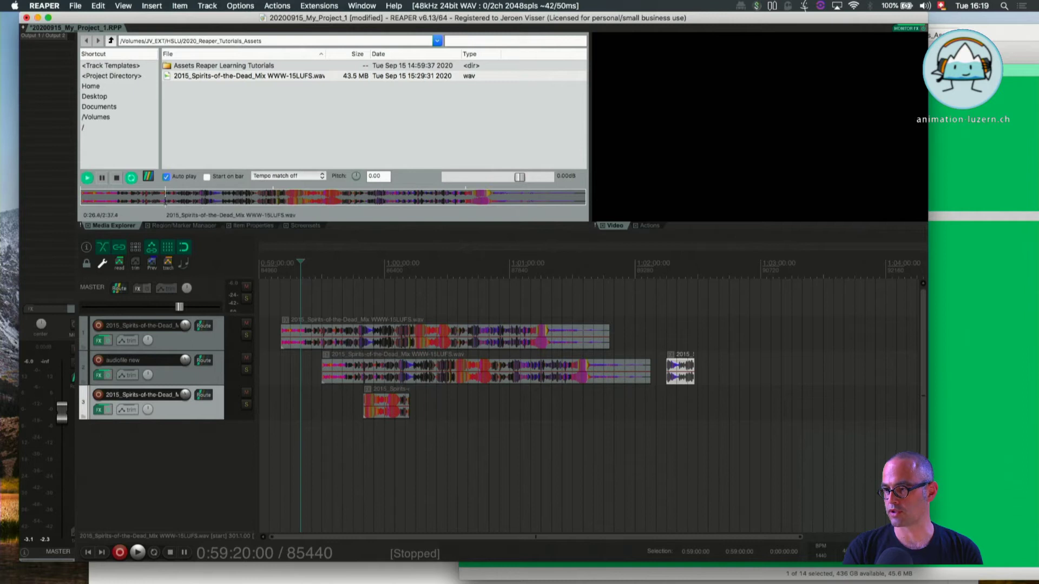
click(117, 178)
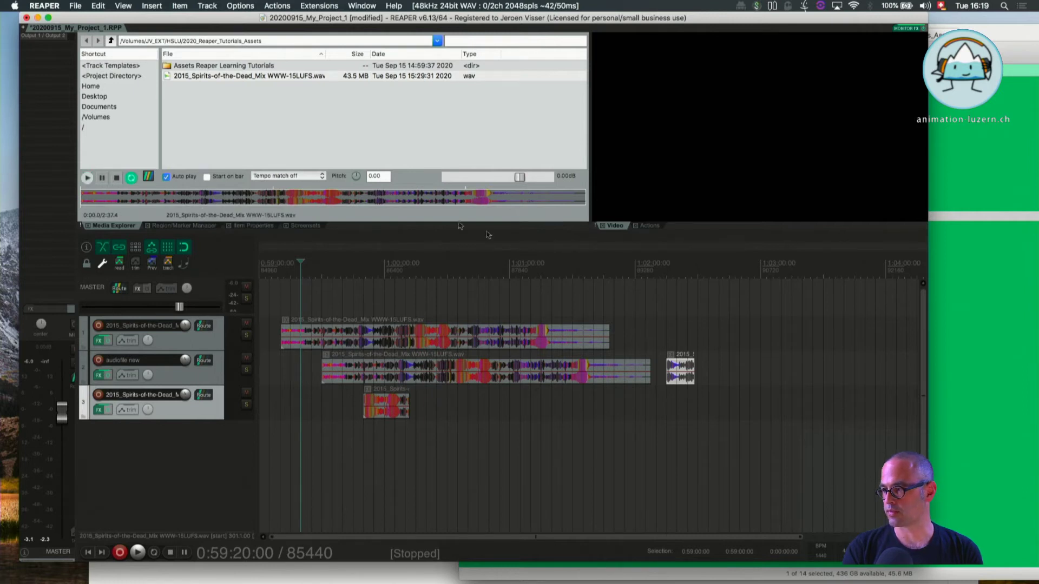
drag(584, 203, 189, 199)
drag(180, 155, 81, 179)
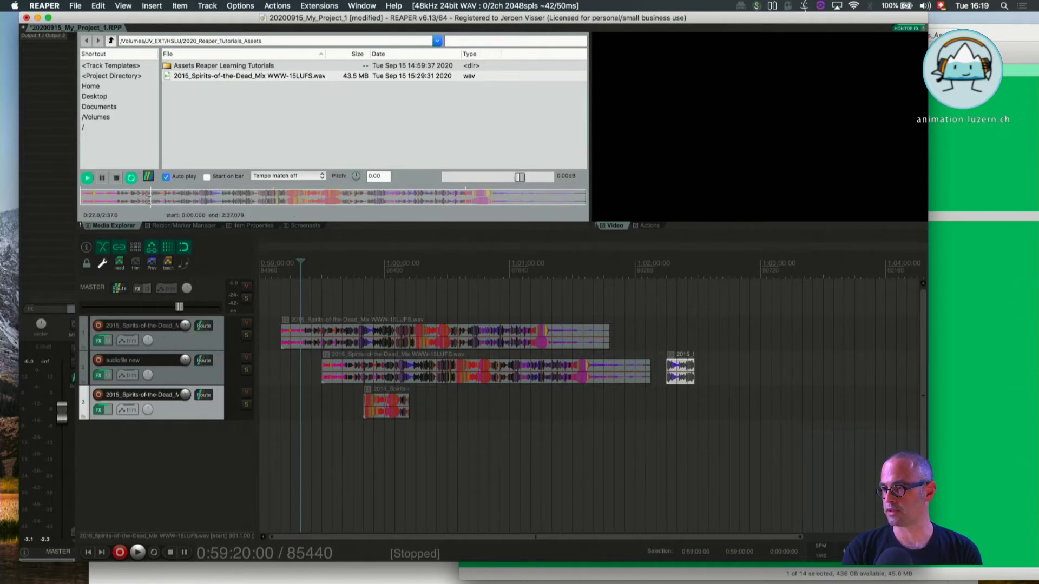
click(152, 196)
click(117, 178)
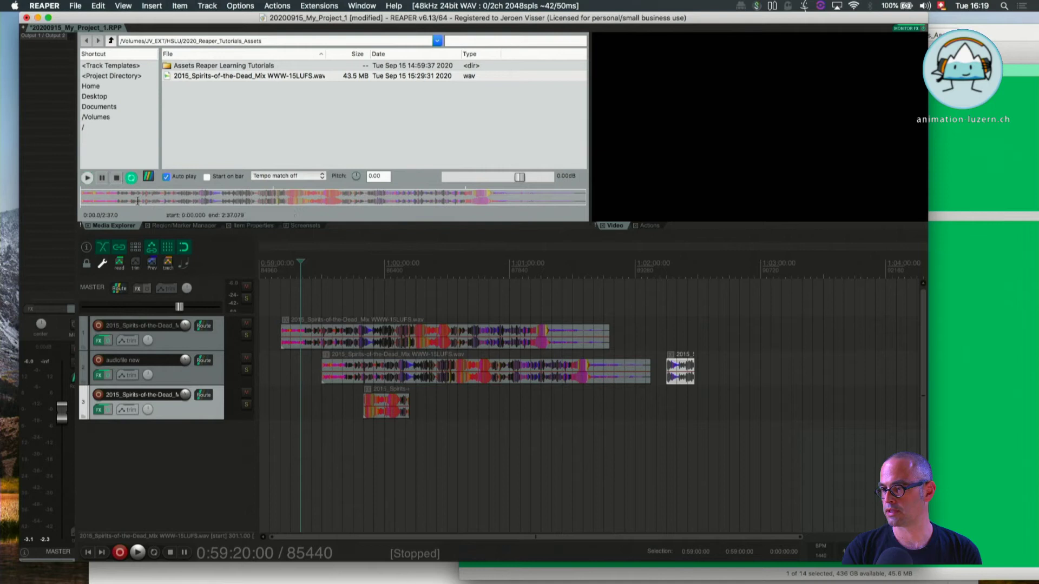
Step: Add the full wav to track 3 from about 1:01:30 and turn off preview Auto play
drag(137, 201, 585, 409)
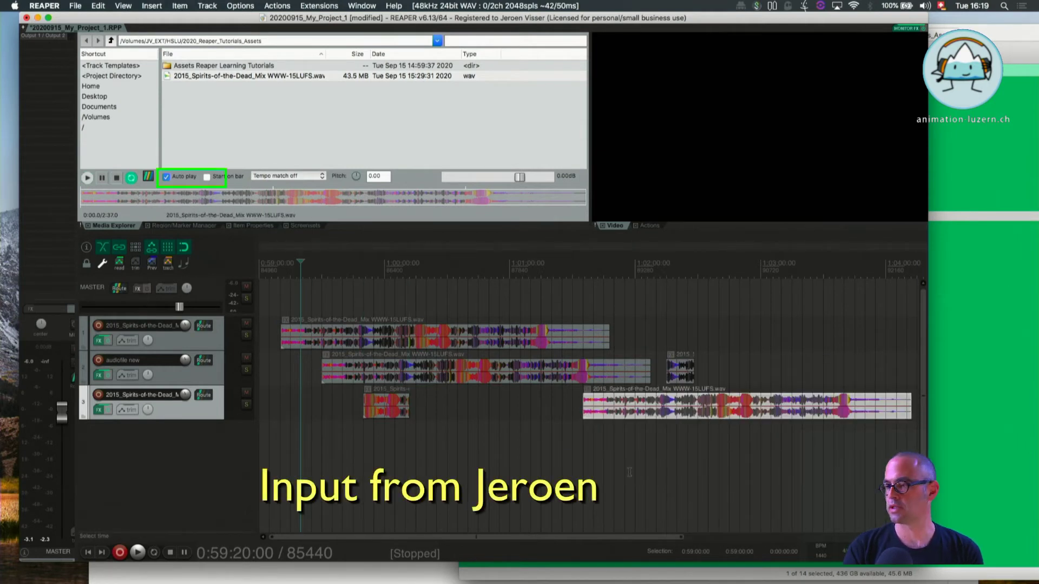
click(167, 176)
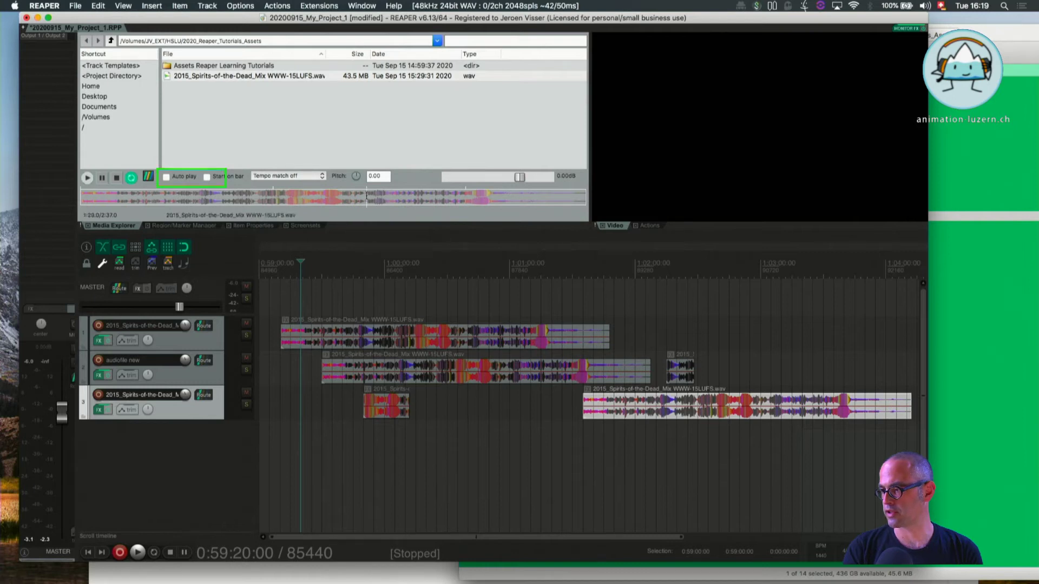
click(386, 196)
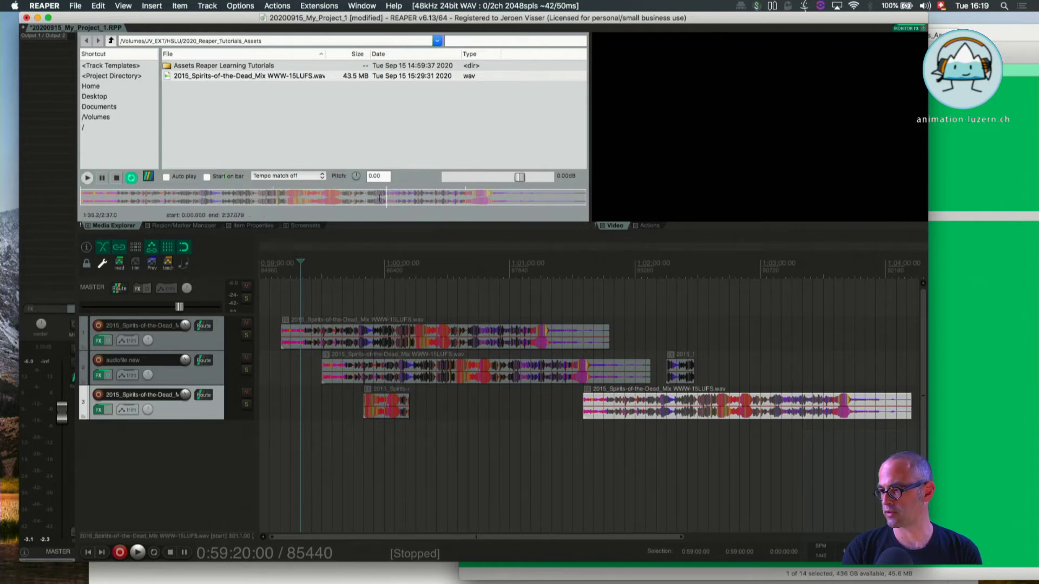
Step: Select a ten-second preview range, play and stop it, then disable preview looping
click(380, 197)
drag(367, 198, 397, 198)
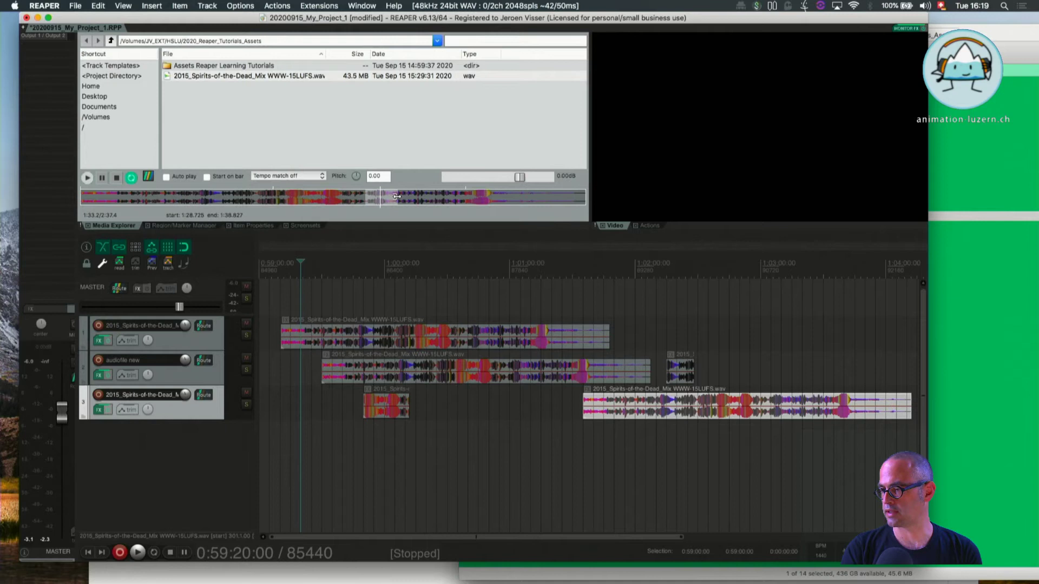
click(87, 178)
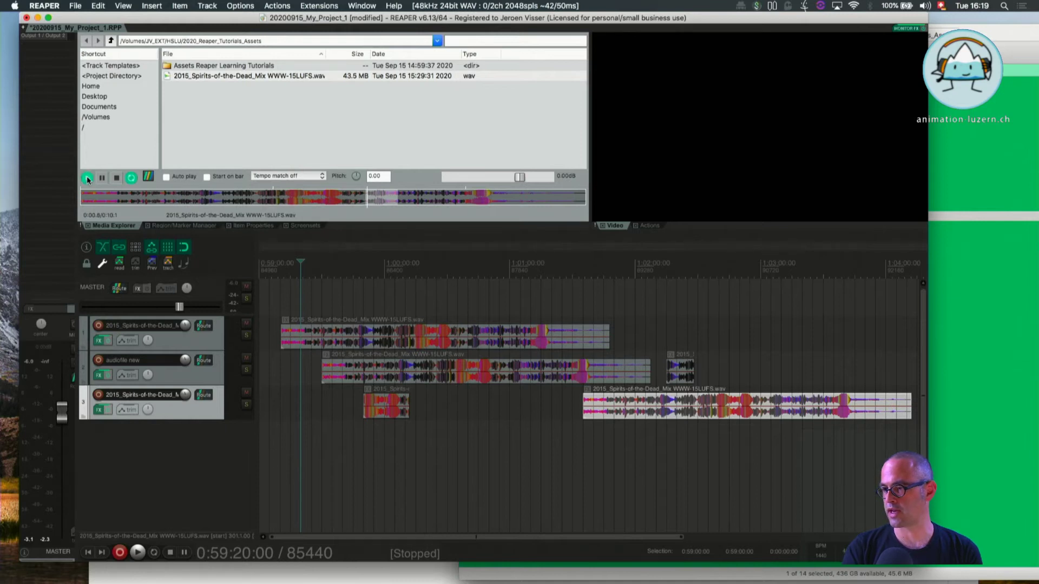
click(116, 179)
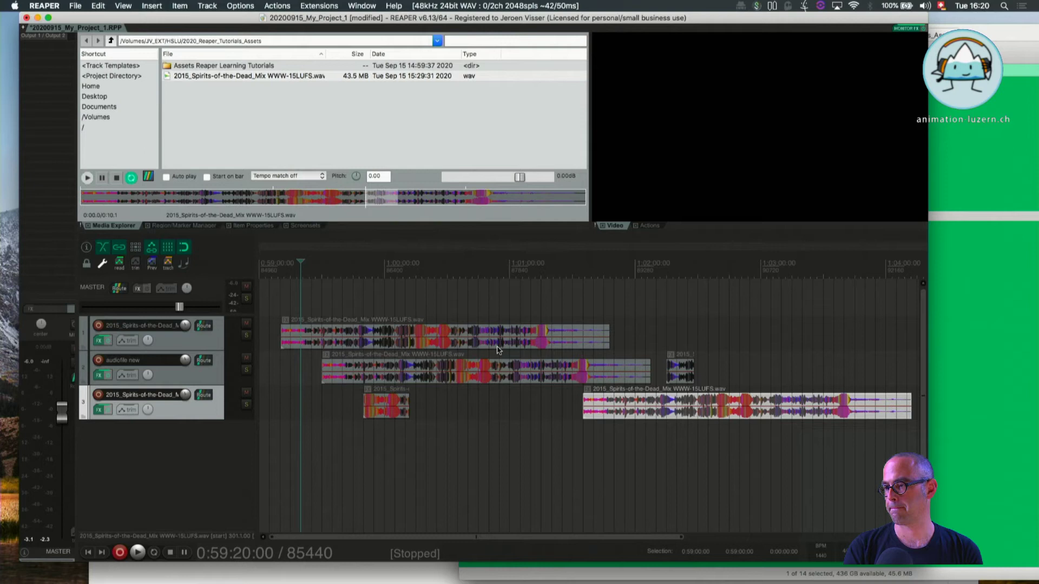
click(132, 178)
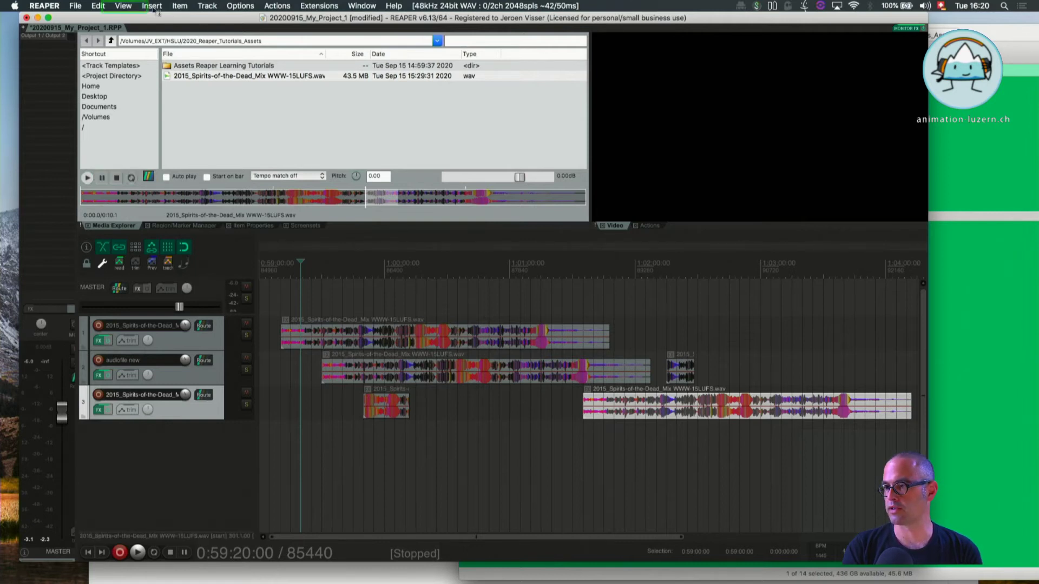
click(124, 6)
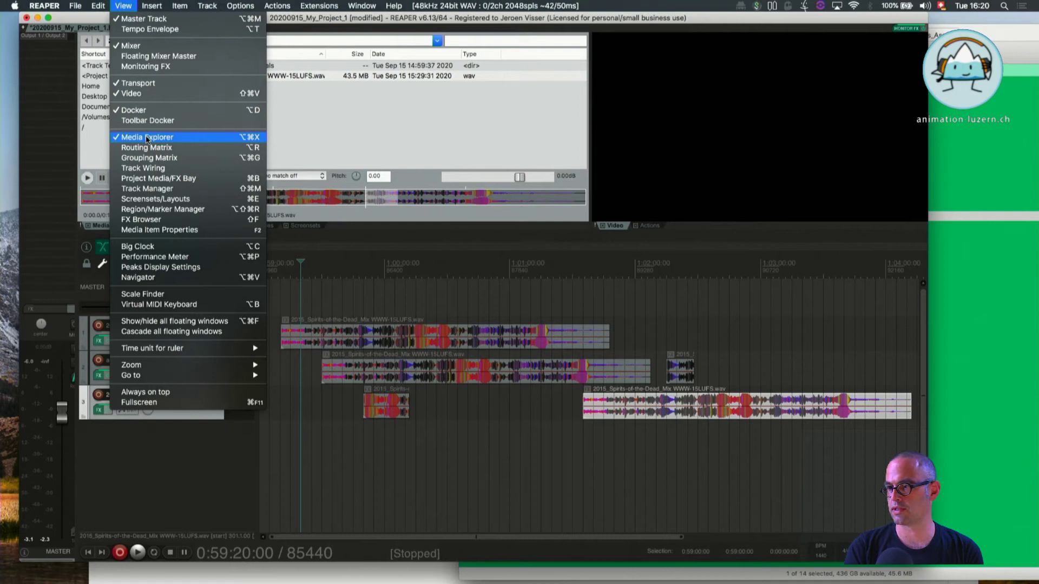
click(101, 20)
drag(107, 20, 133, 23)
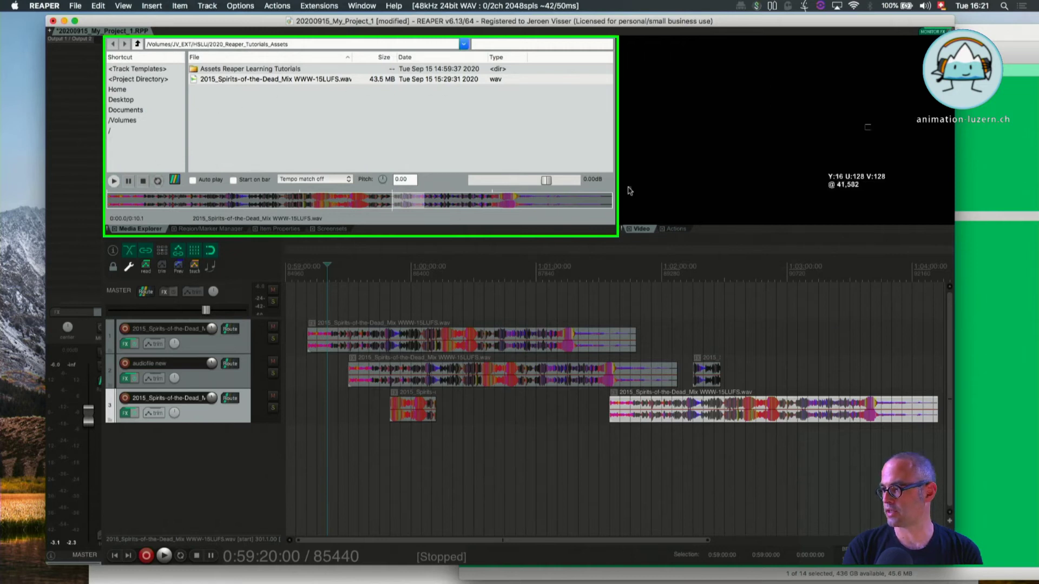
click(209, 229)
click(282, 230)
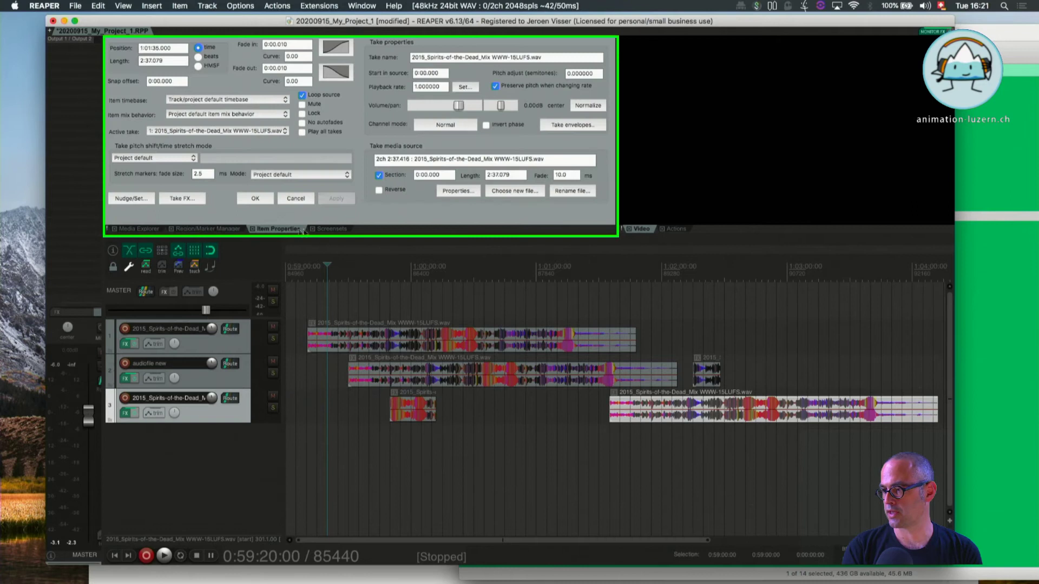
click(329, 229)
click(215, 229)
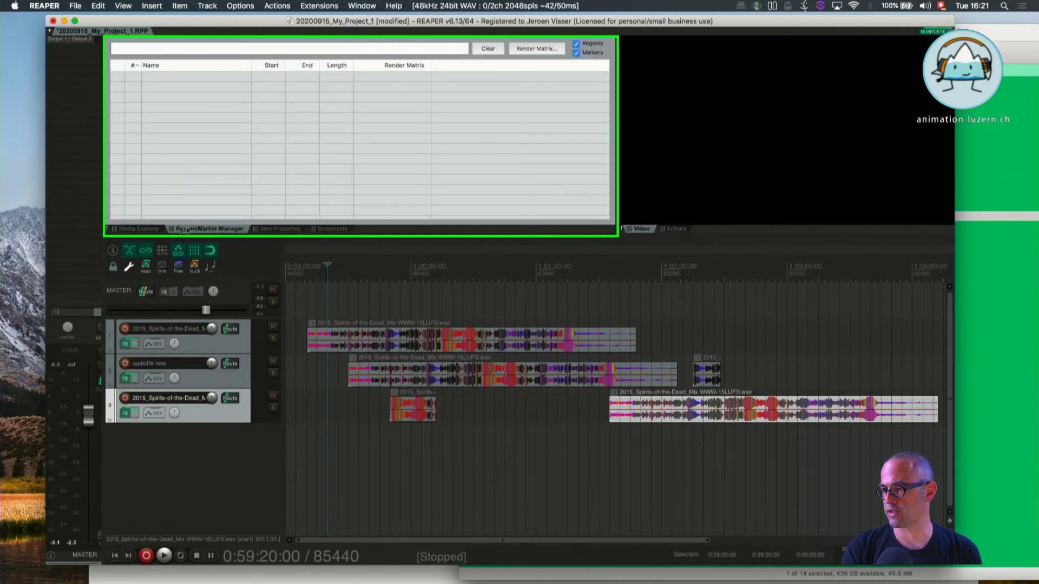
click(139, 228)
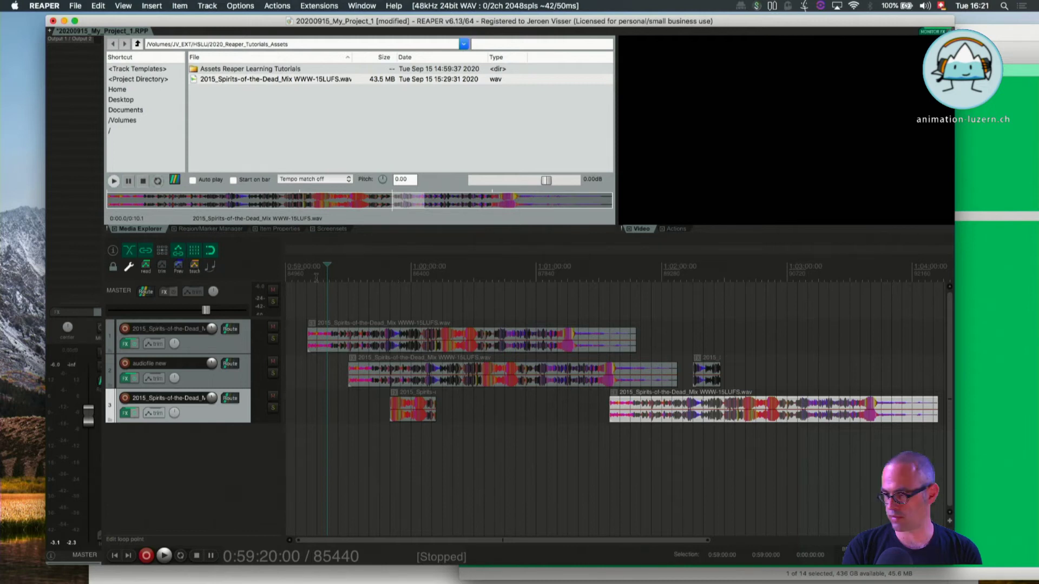
Step: Play and stop the preview, then unload the file from the Media Explorer
key(space)
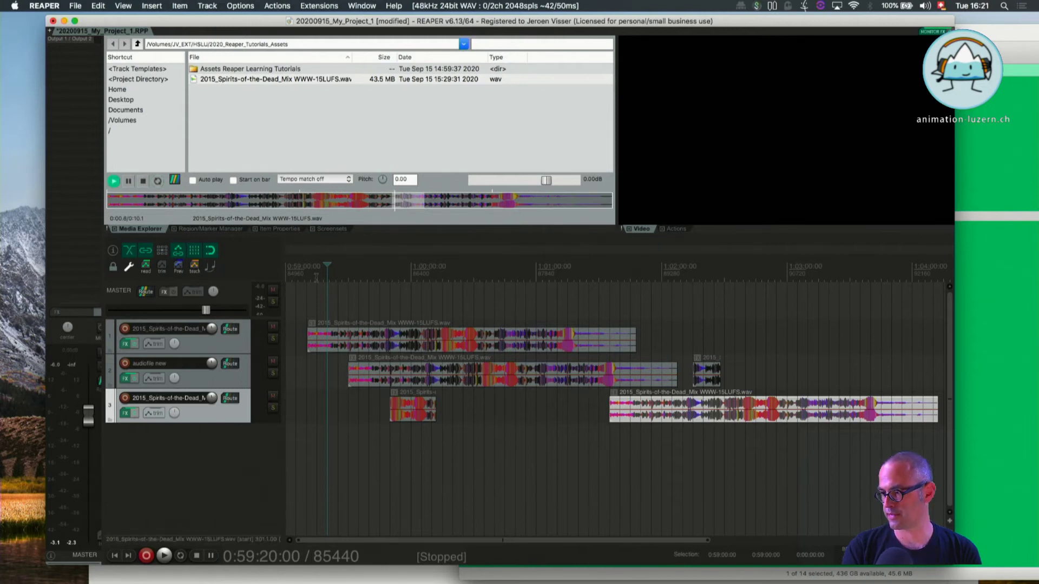
scroll(346, 314, up, 3)
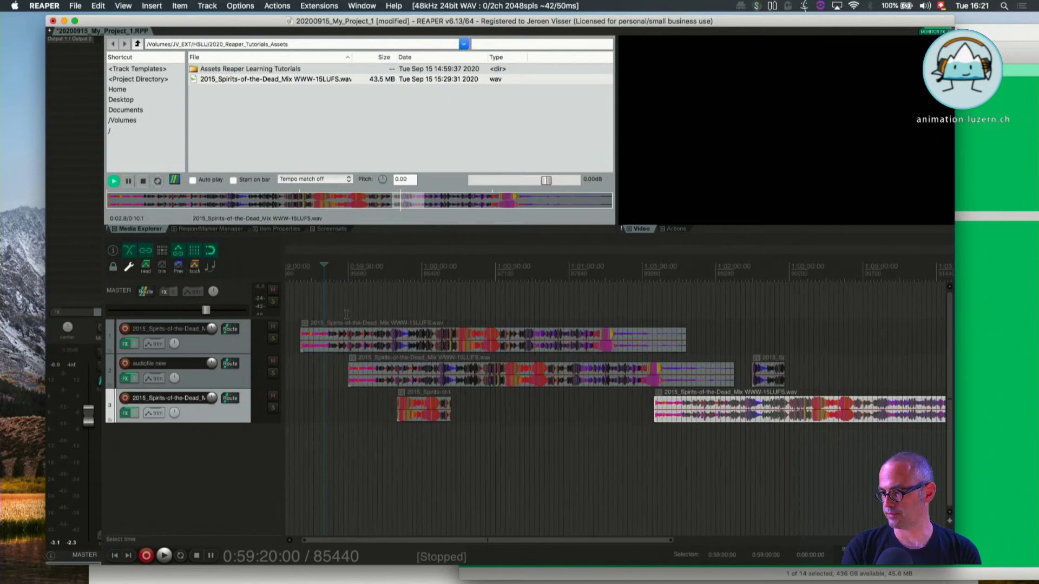
key(space)
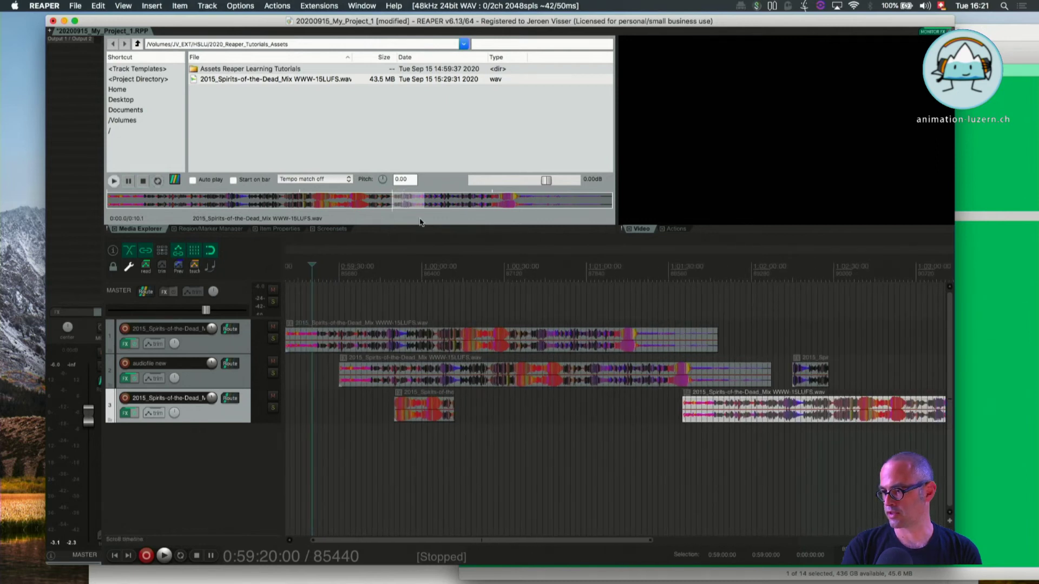
click(141, 180)
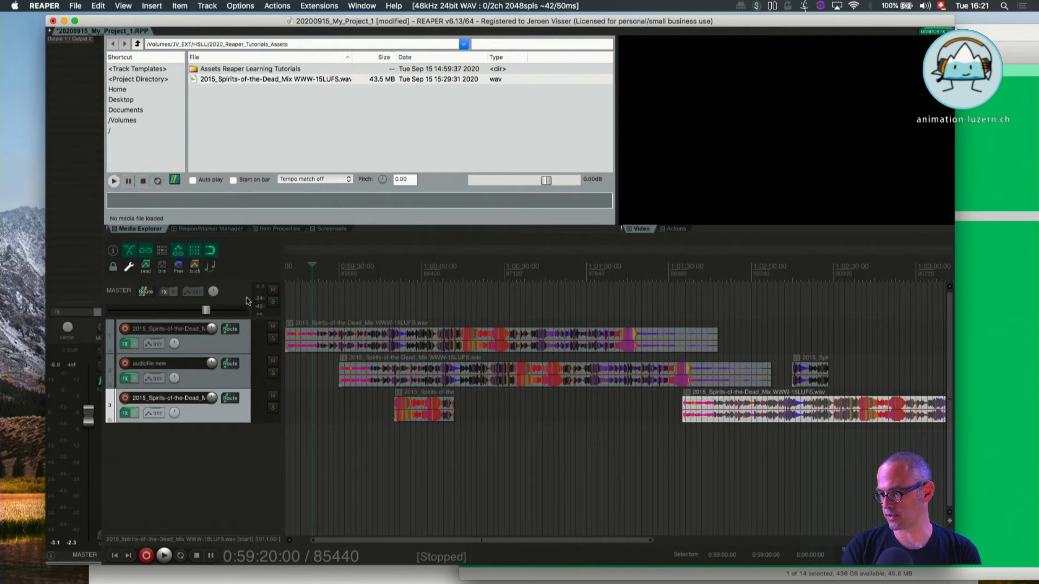
Step: Play the project from 0:59:34, stop, and select track 1
click(219, 476)
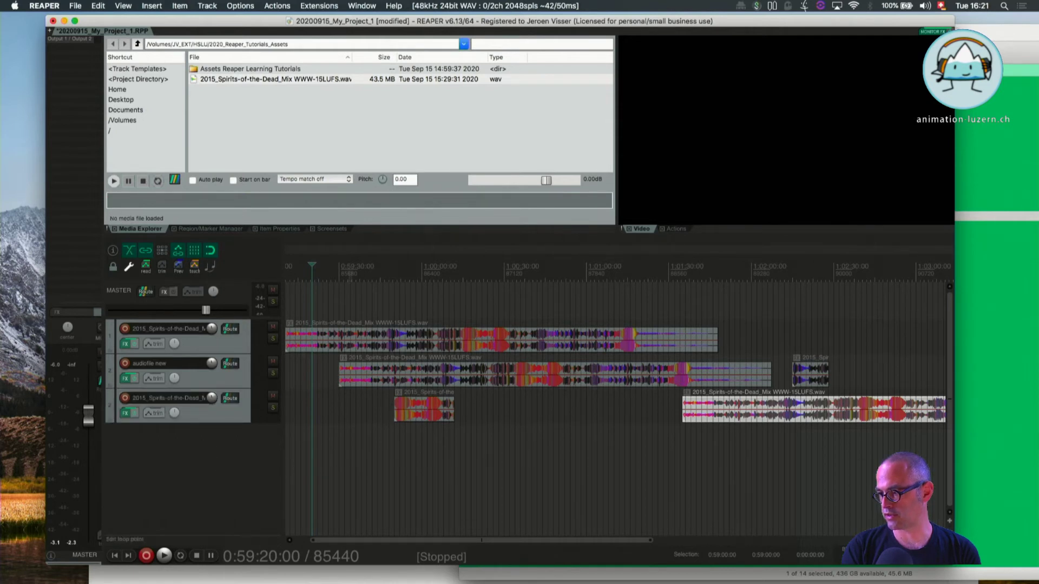
click(349, 274)
key(space)
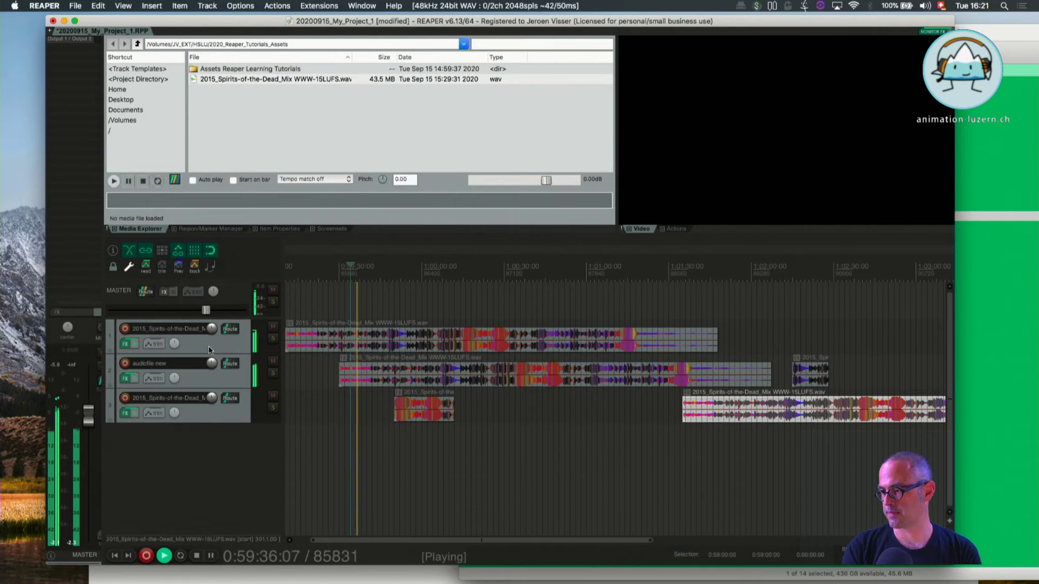
key(space)
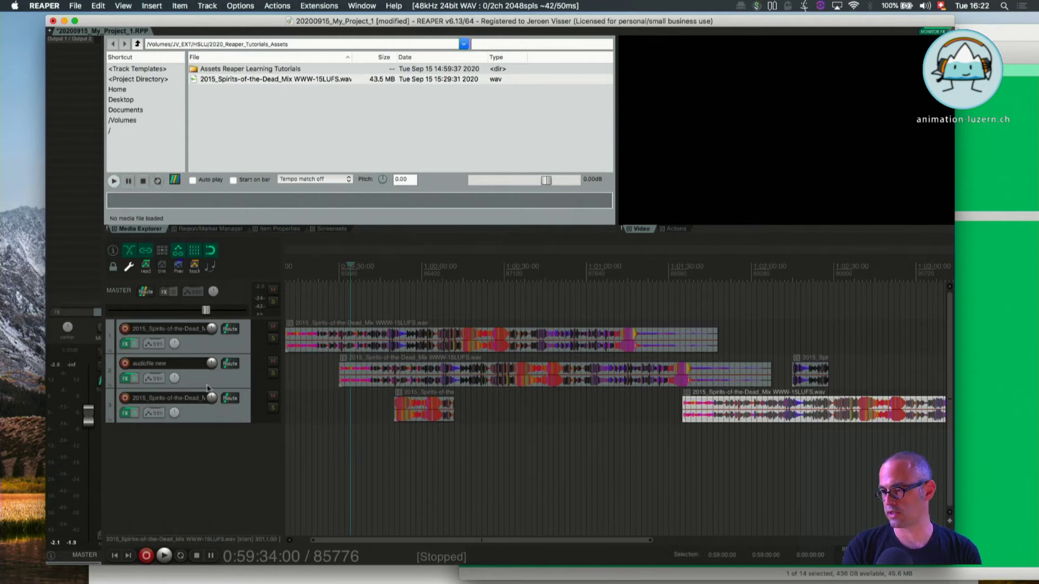
click(208, 344)
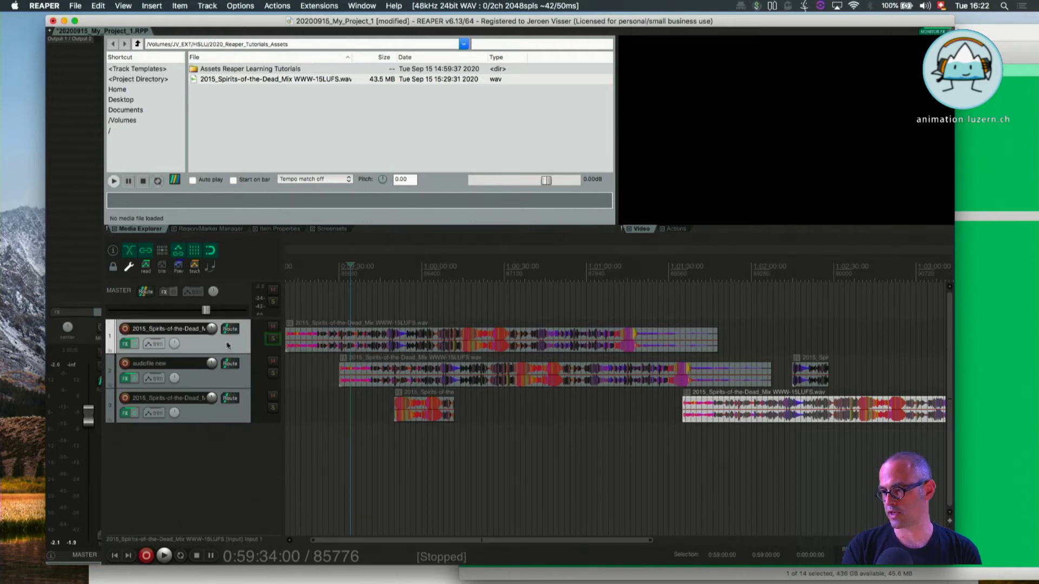
Step: Solo track 1, stop playback, and unsolo it
click(272, 340)
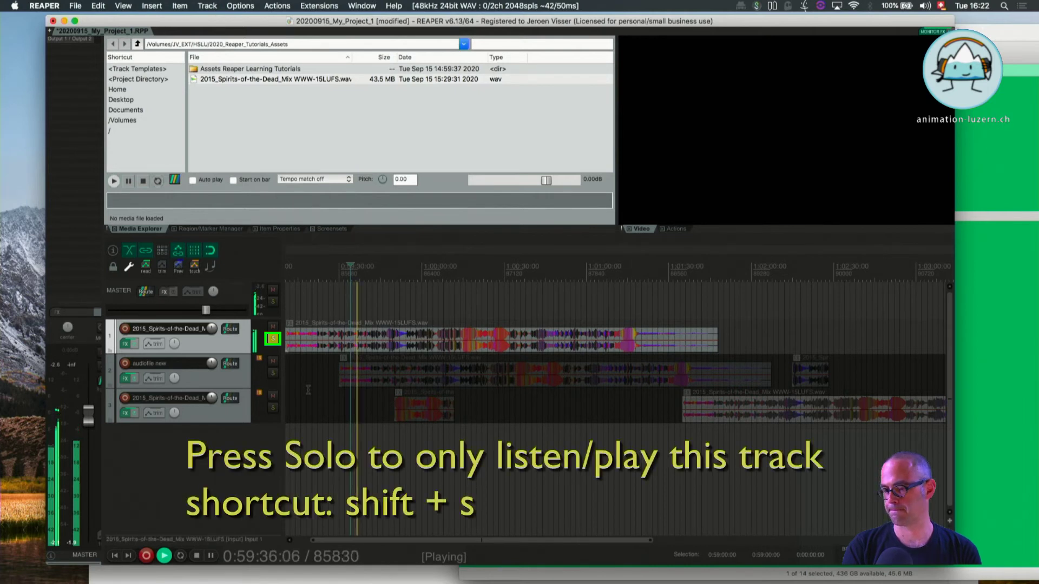
key(space)
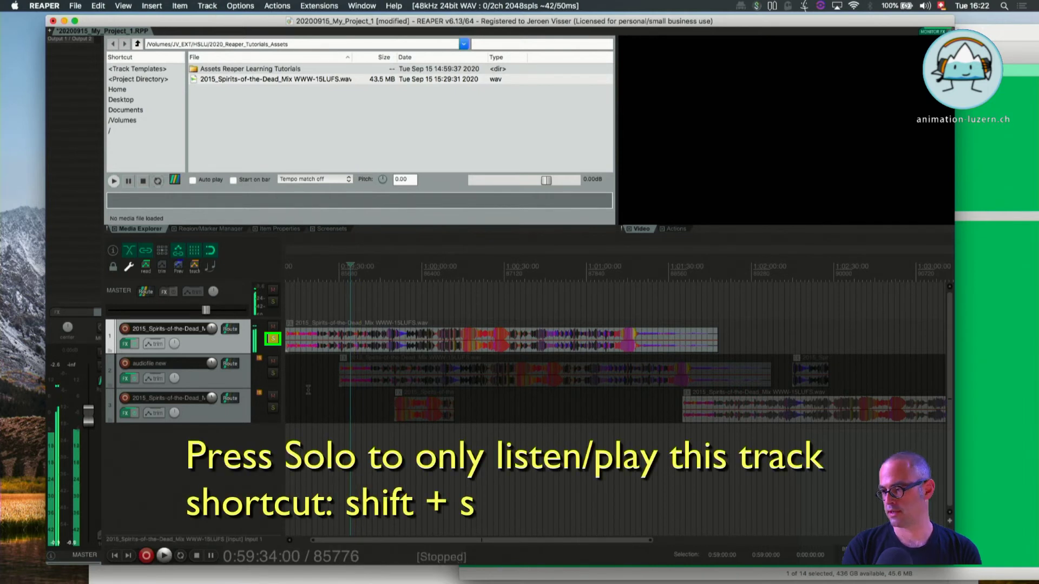
click(273, 338)
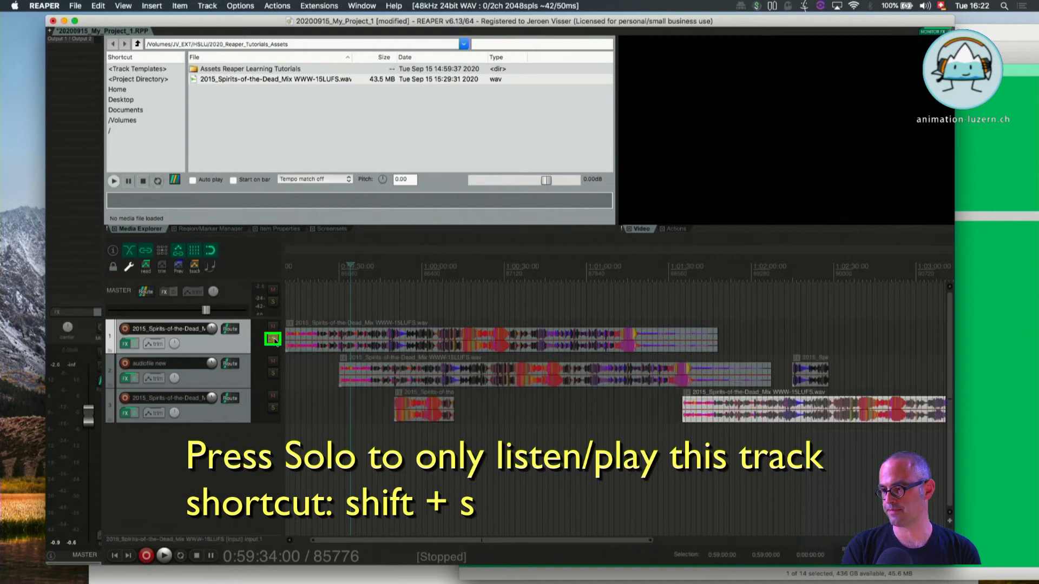
Step: Solo the audiofile new track with Shift+S, play it briefly, then unsolo
click(237, 379)
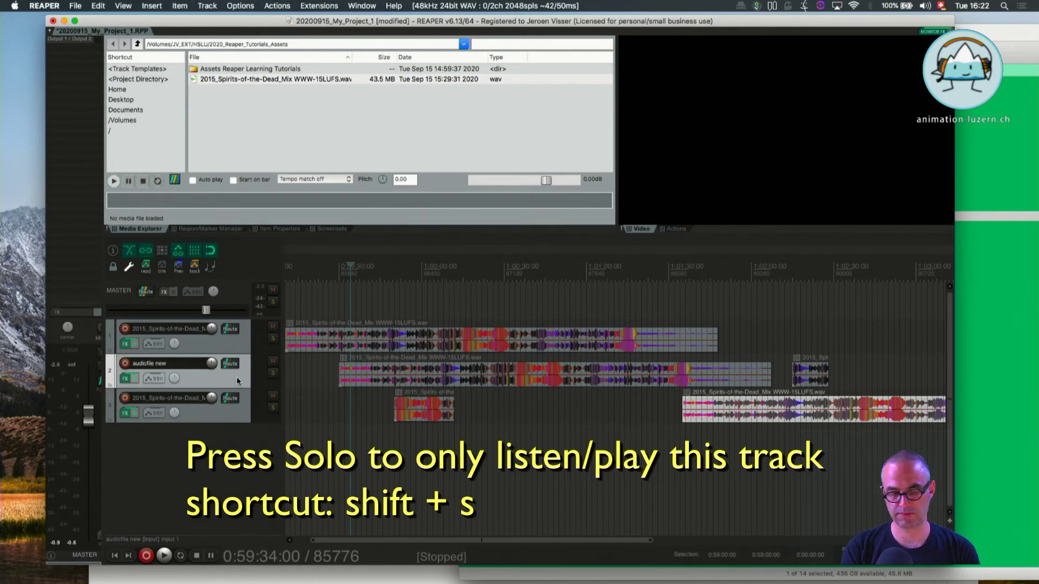
key(shift+s)
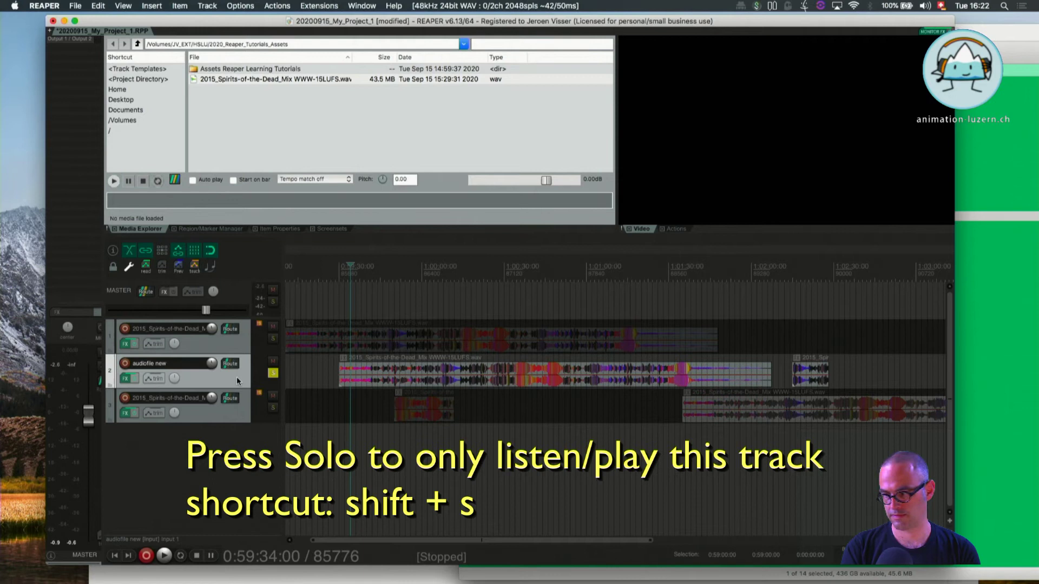
key(space)
key(space)
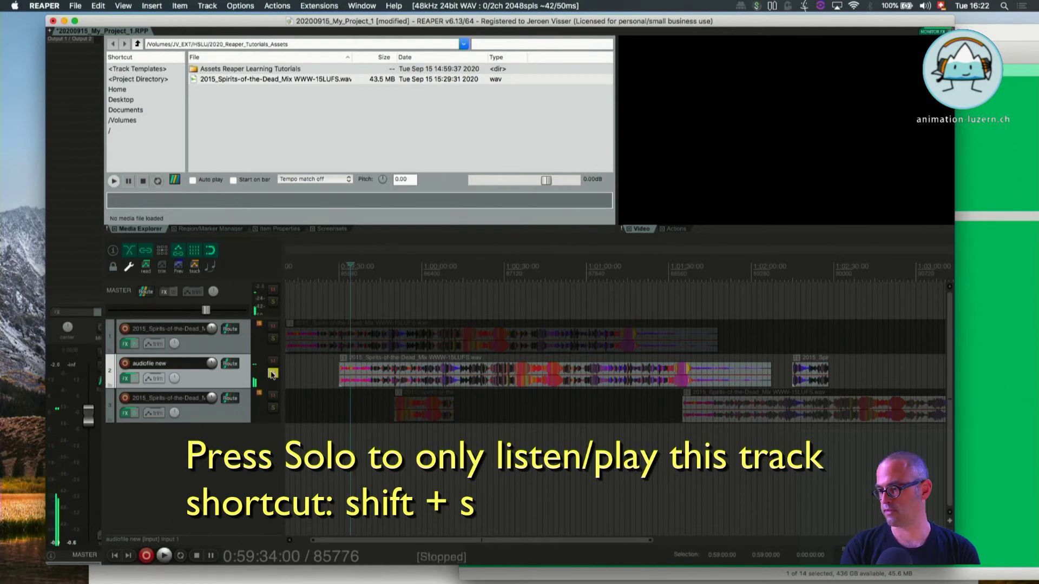
click(272, 374)
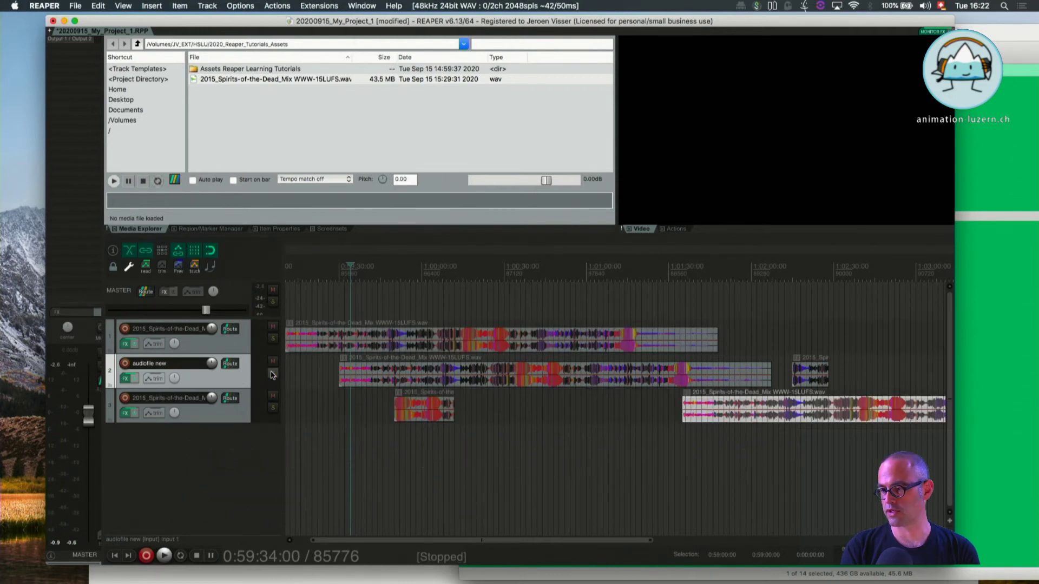
Step: Select tracks 2 and 3 together, solo both with Shift+S, then unsolo them
shift+click(240, 410)
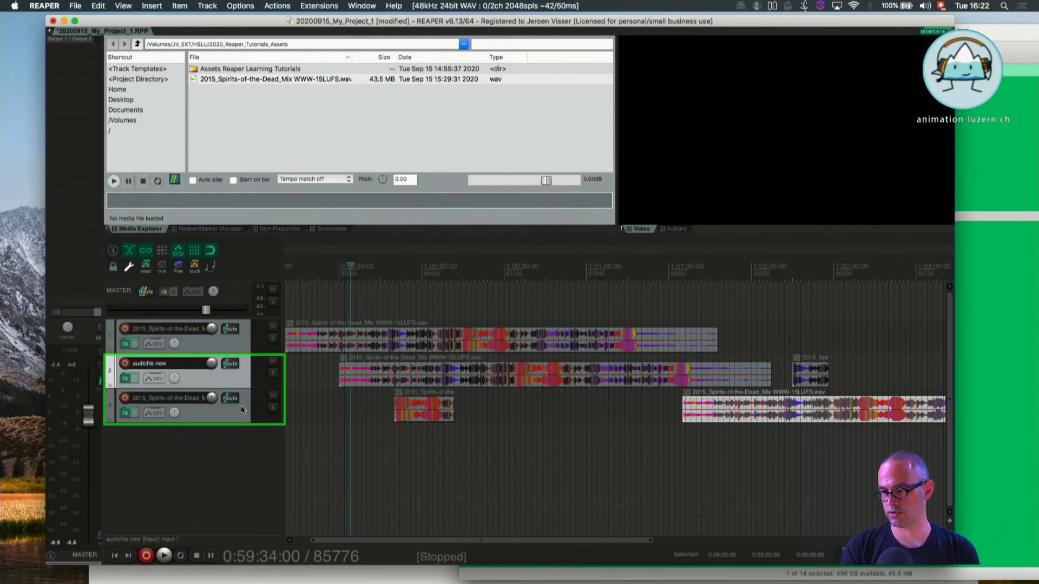
shift+click(241, 410)
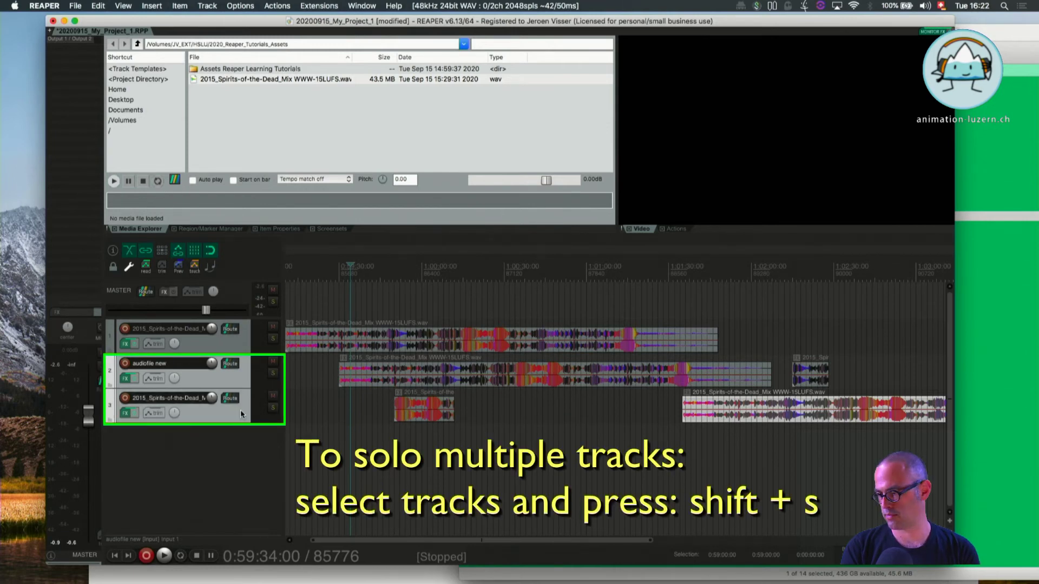
key(shift+s)
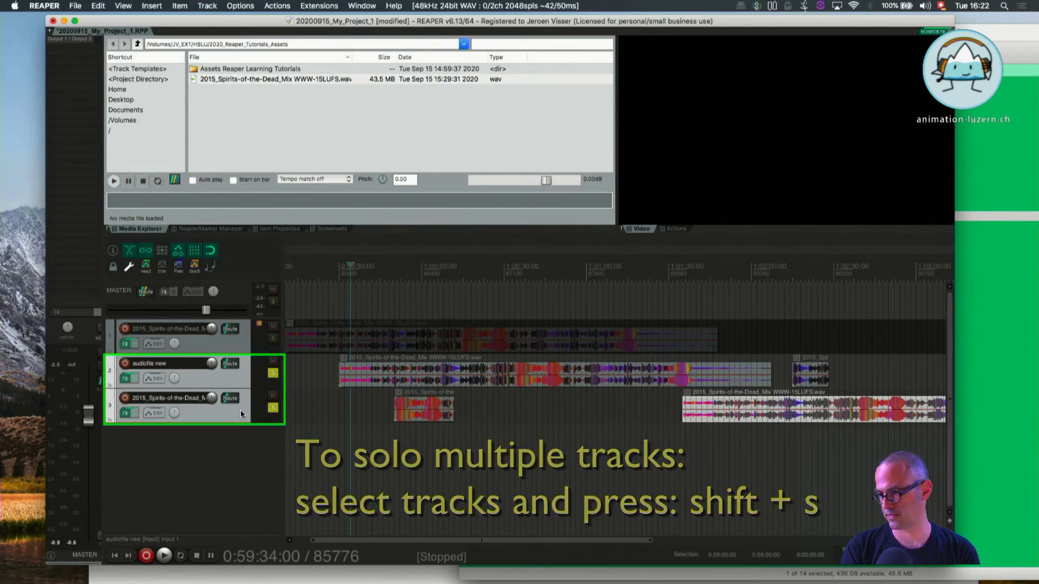
click(274, 377)
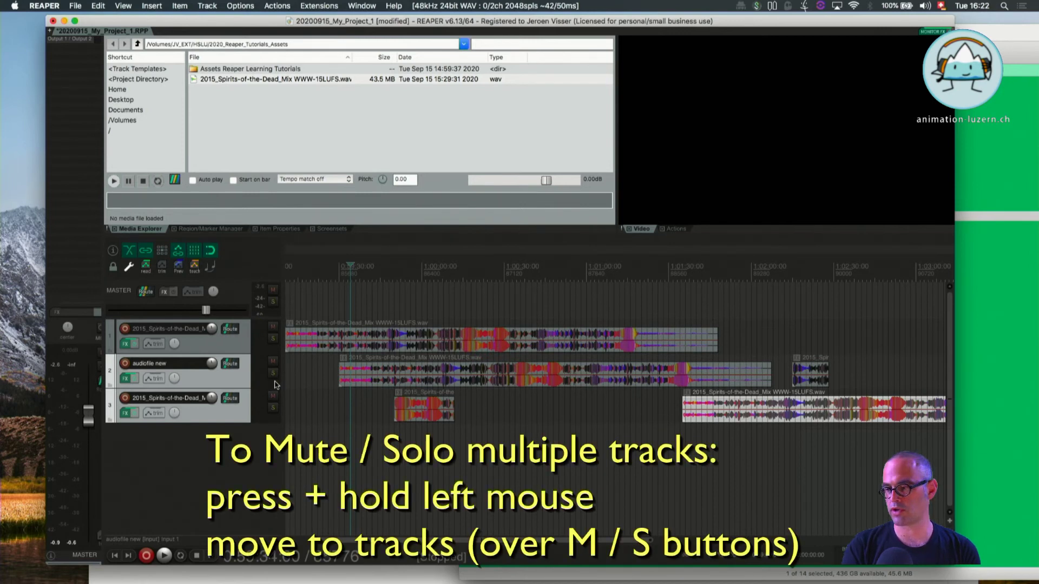
Step: Mute and unmute tracks 1-3, sweeping across their M buttons to toggle several at once
click(273, 327)
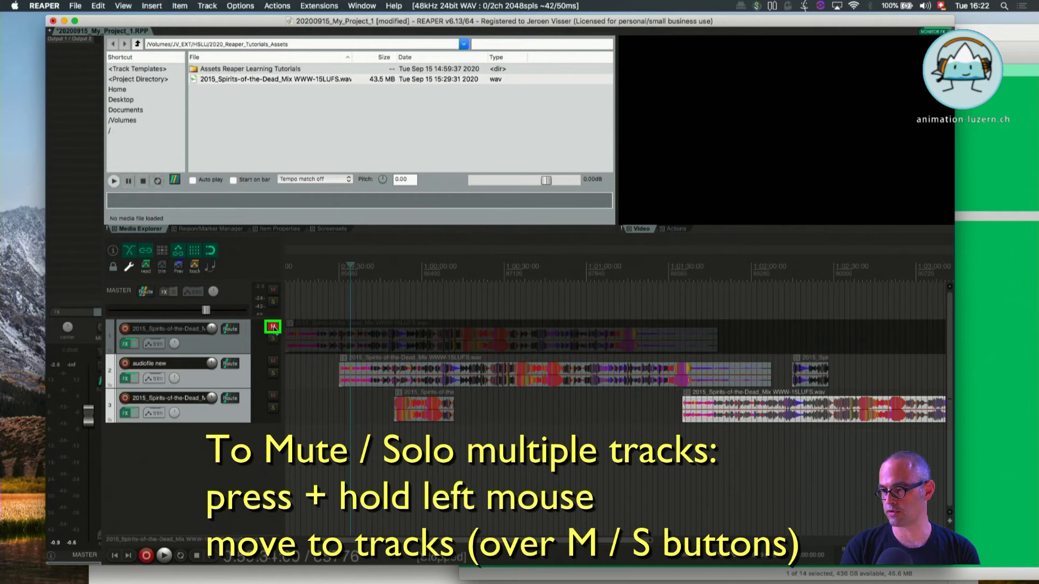
drag(274, 328, 274, 396)
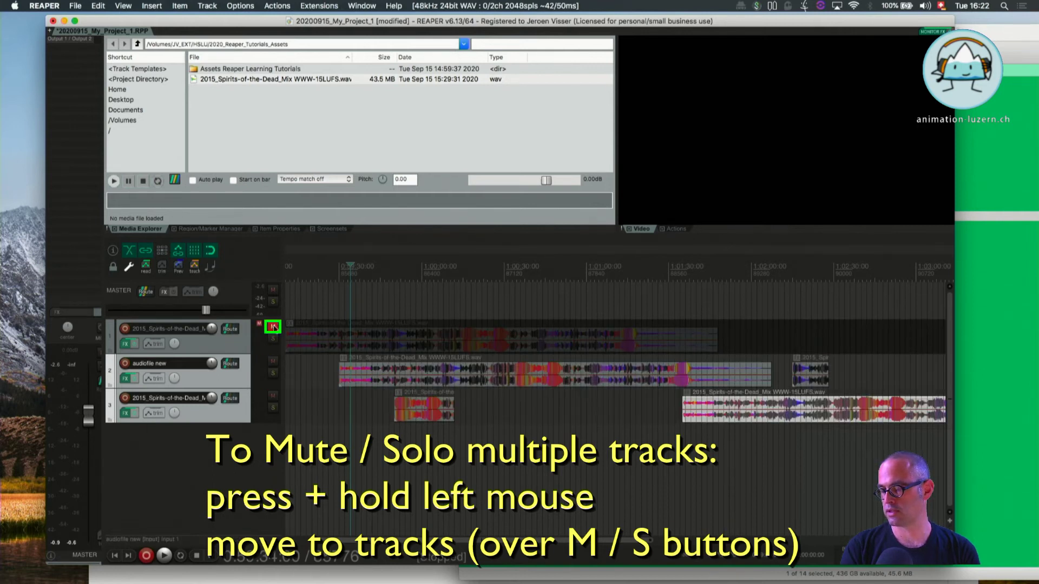
click(273, 327)
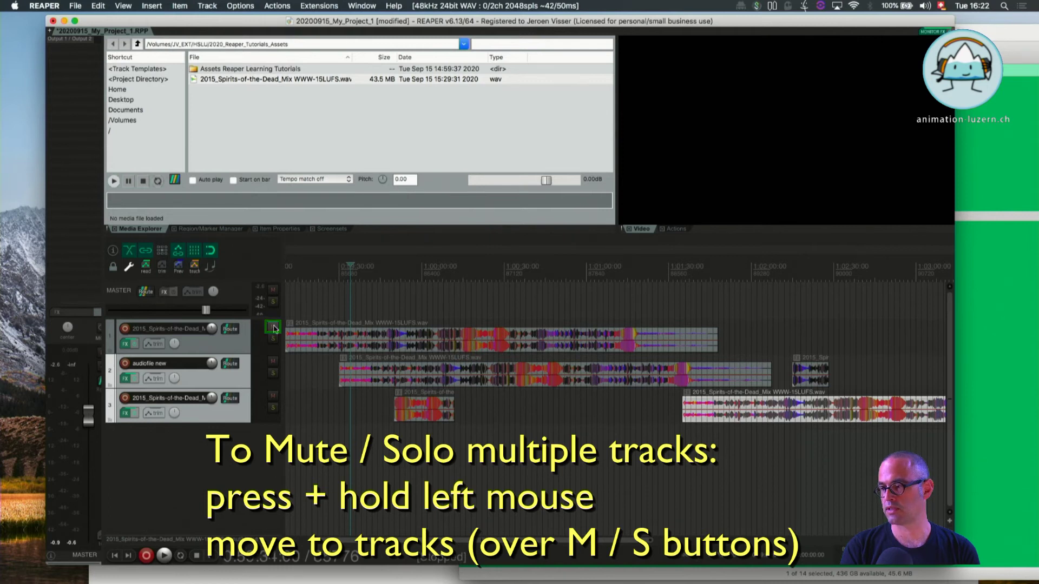
click(273, 328)
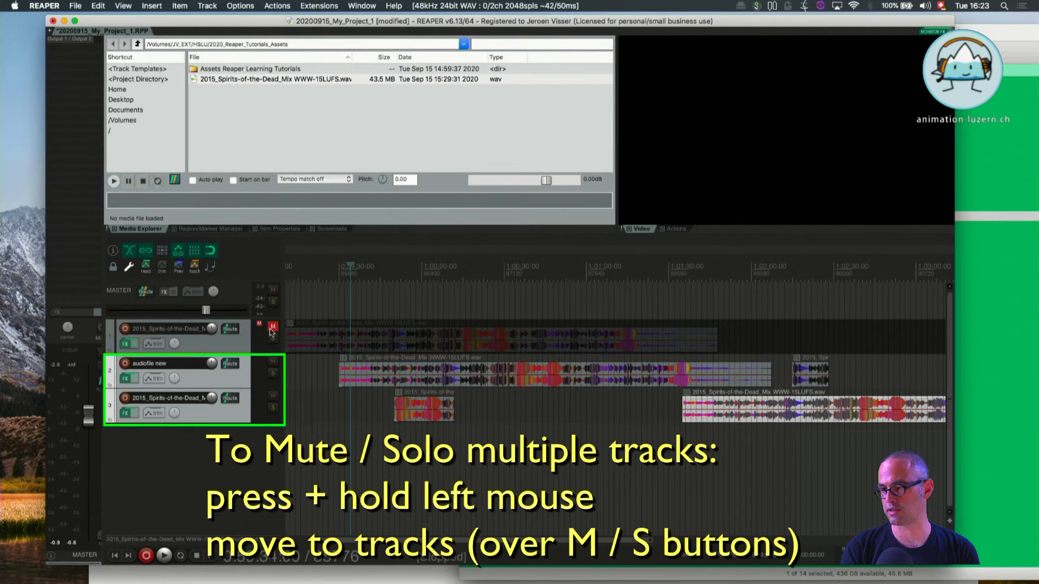
click(273, 326)
click(273, 362)
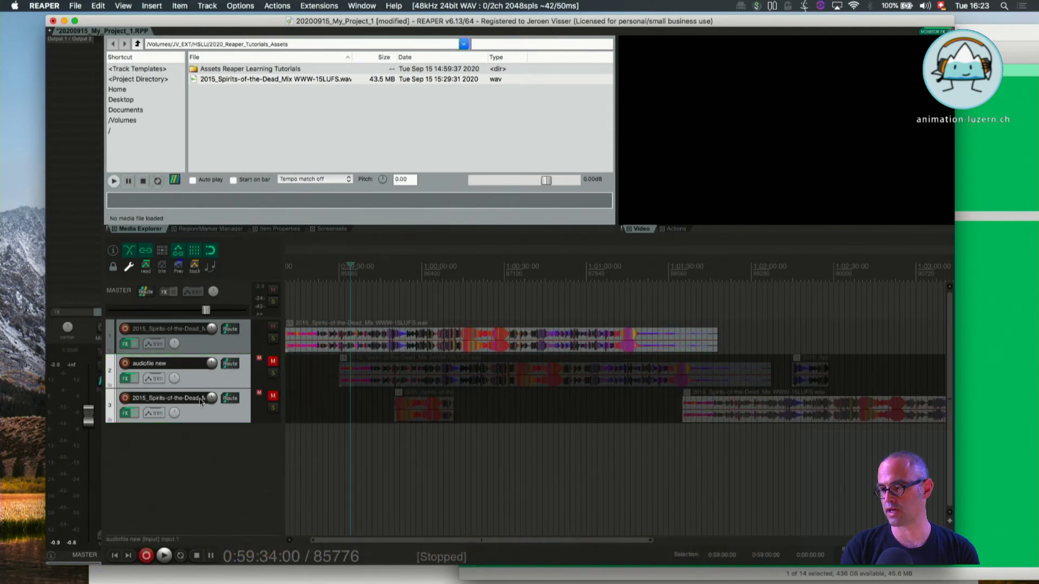
click(273, 362)
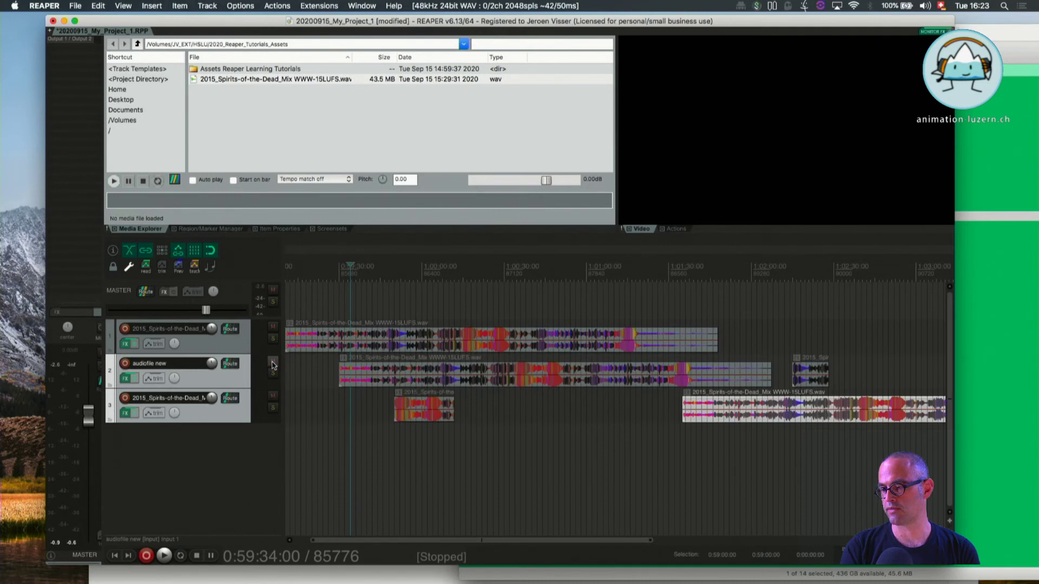
Step: Select tracks 1-3, insert four new empty tracks below, and extend the selection to track 6
click(237, 343)
shift+click(237, 421)
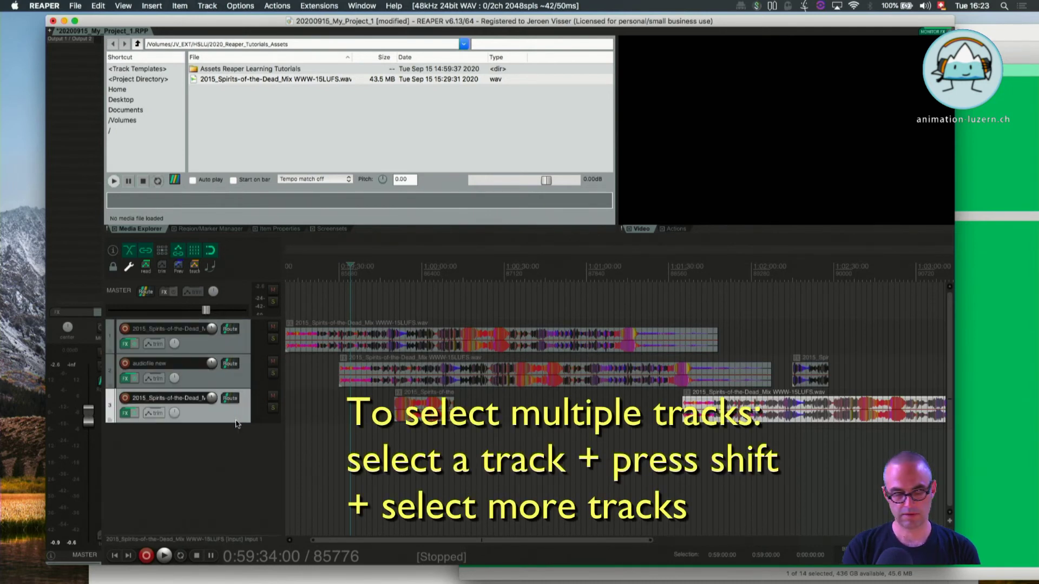
key(super+t)
key(super+t)
key(super+t)
key(super+t)
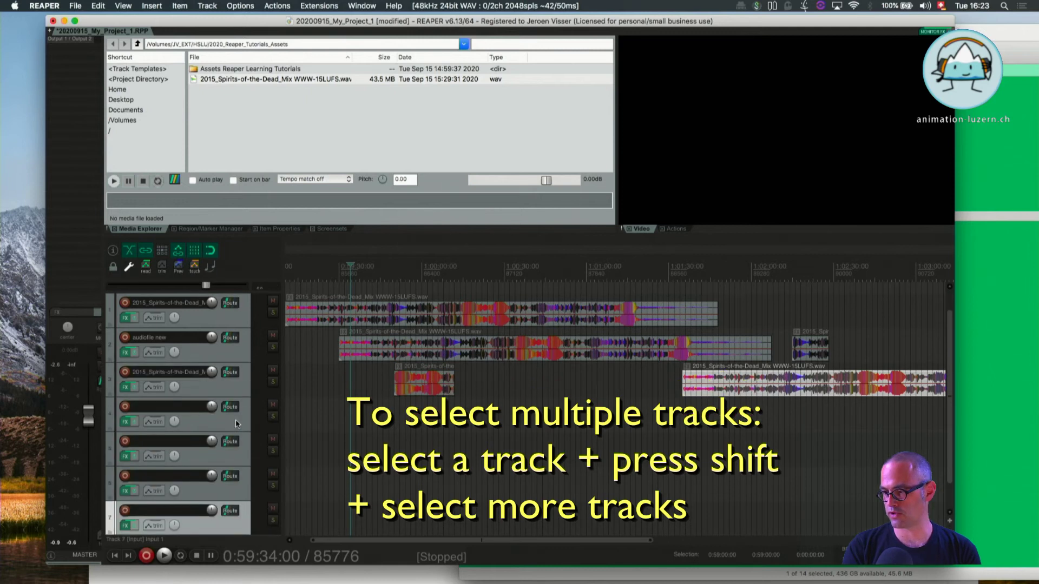
scroll(235, 431, down, 2)
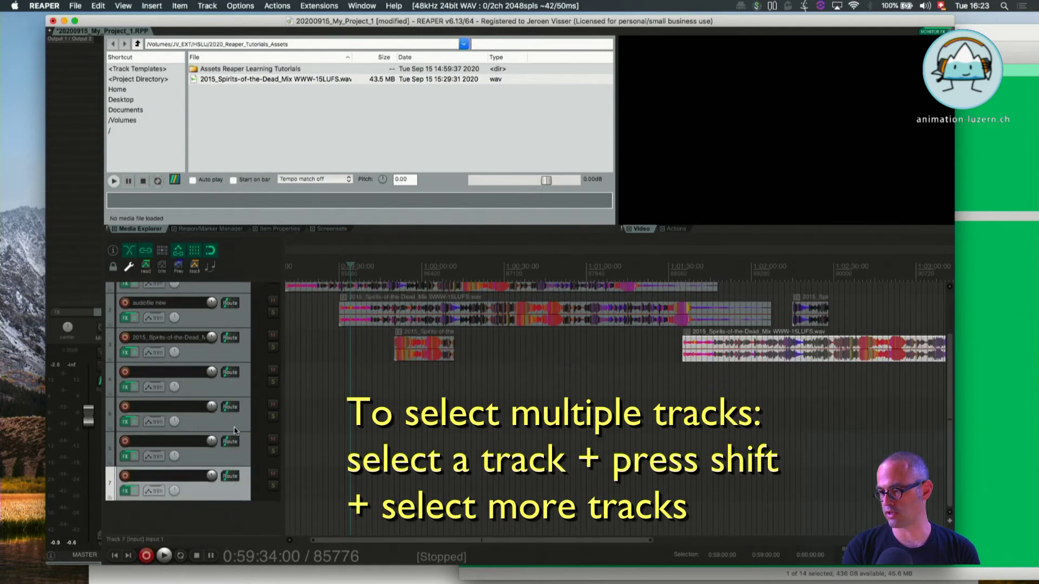
scroll(235, 430, up, 4)
shift+click(241, 346)
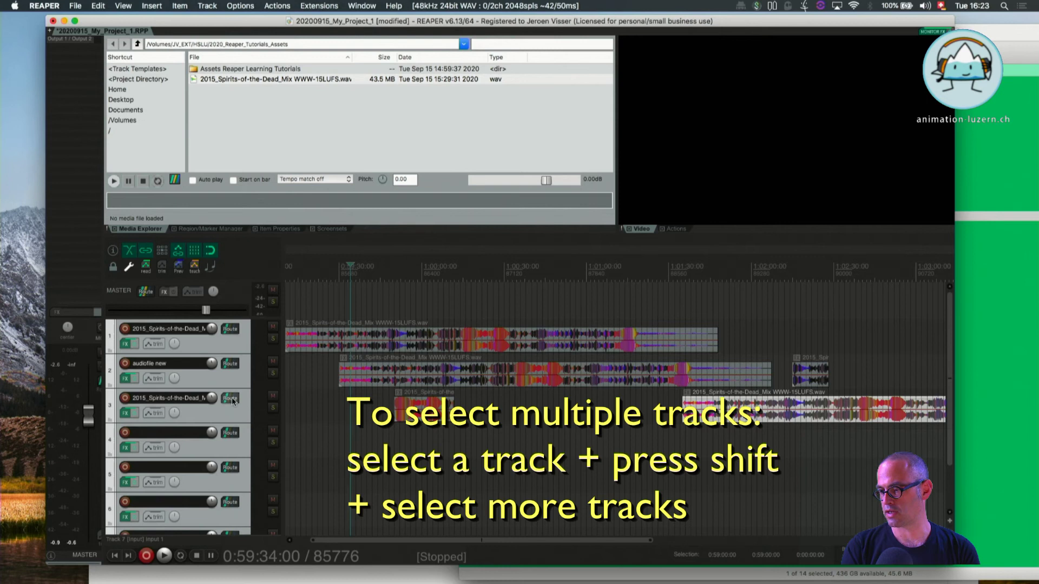
scroll(232, 401, down, 1)
scroll(233, 401, up, 1)
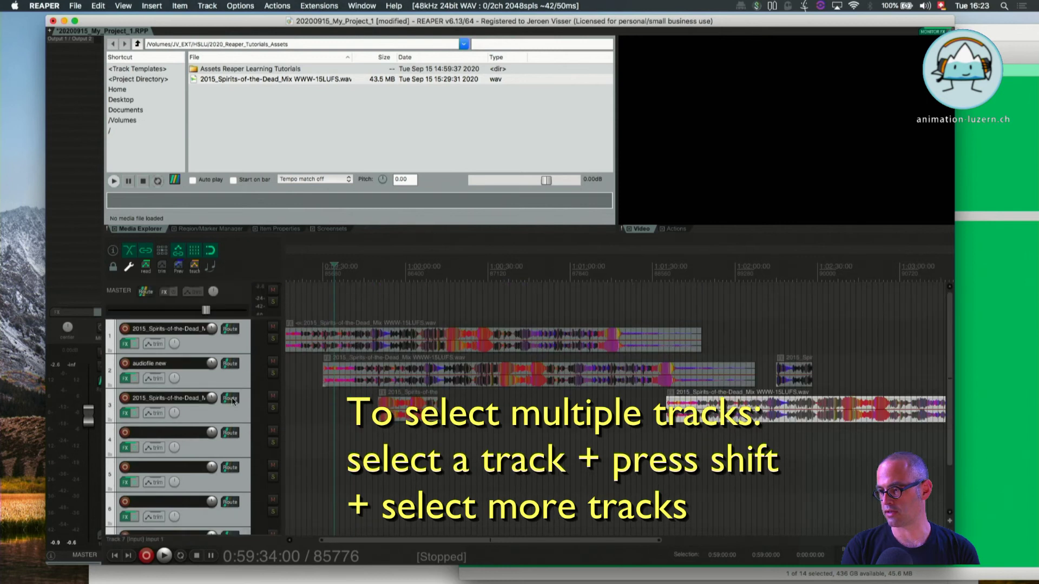
Step: Mute, unmute, solo and unsolo the six selected tracks together
click(274, 328)
click(273, 328)
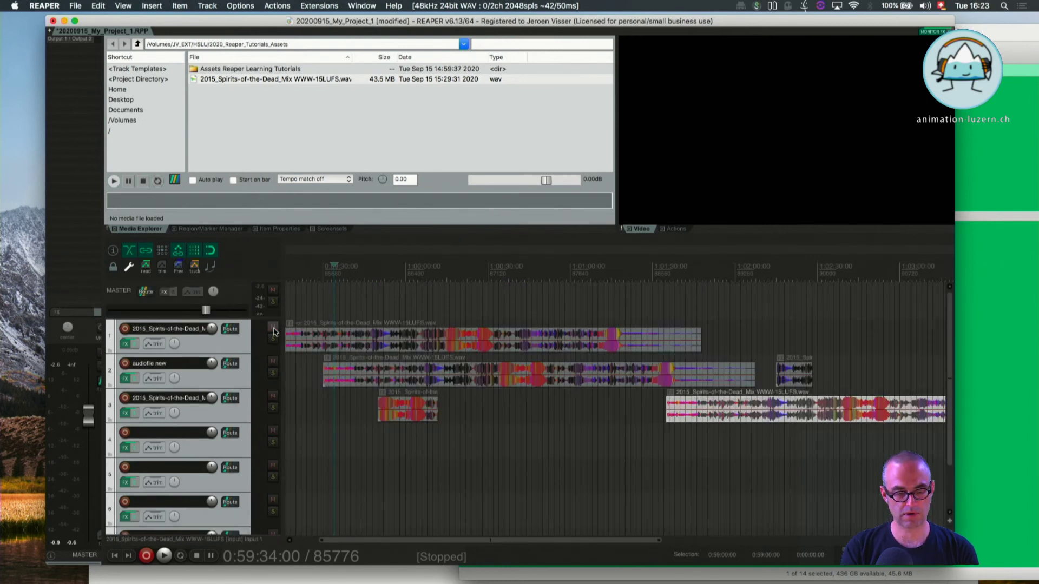
click(273, 335)
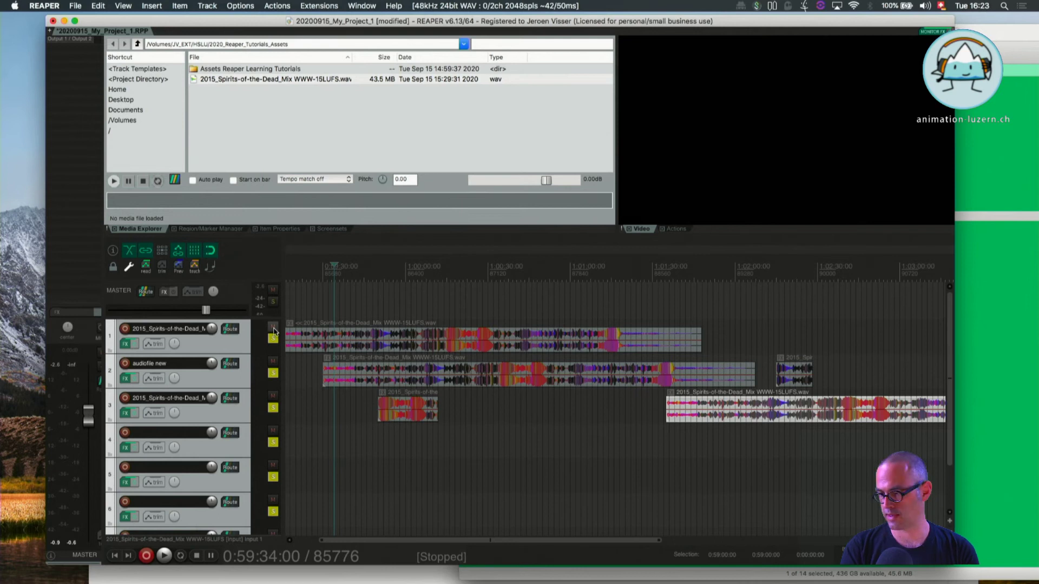
click(274, 337)
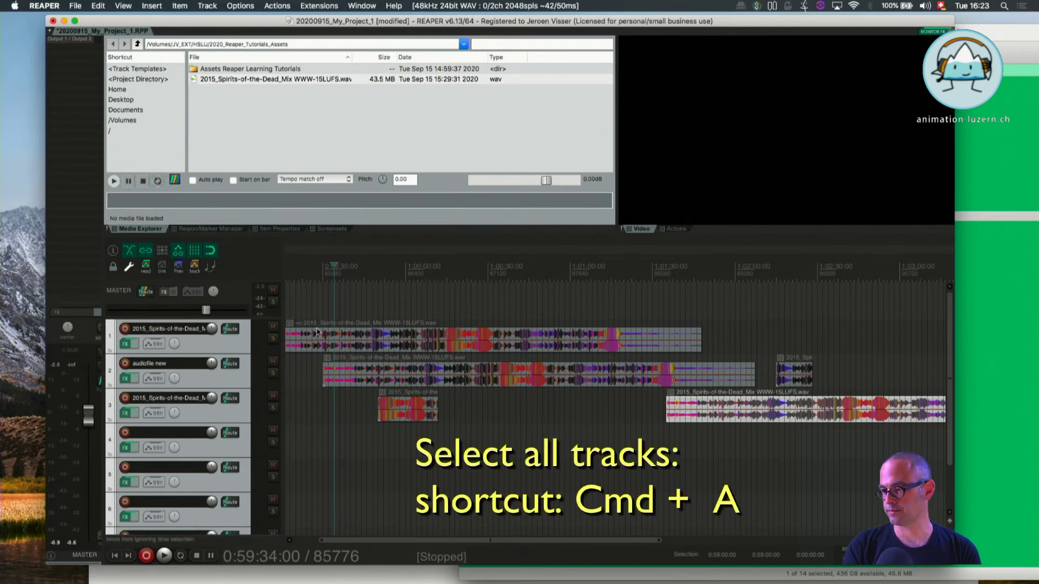
Step: Select only track 1, then select every track with Cmd+A, twice
click(228, 340)
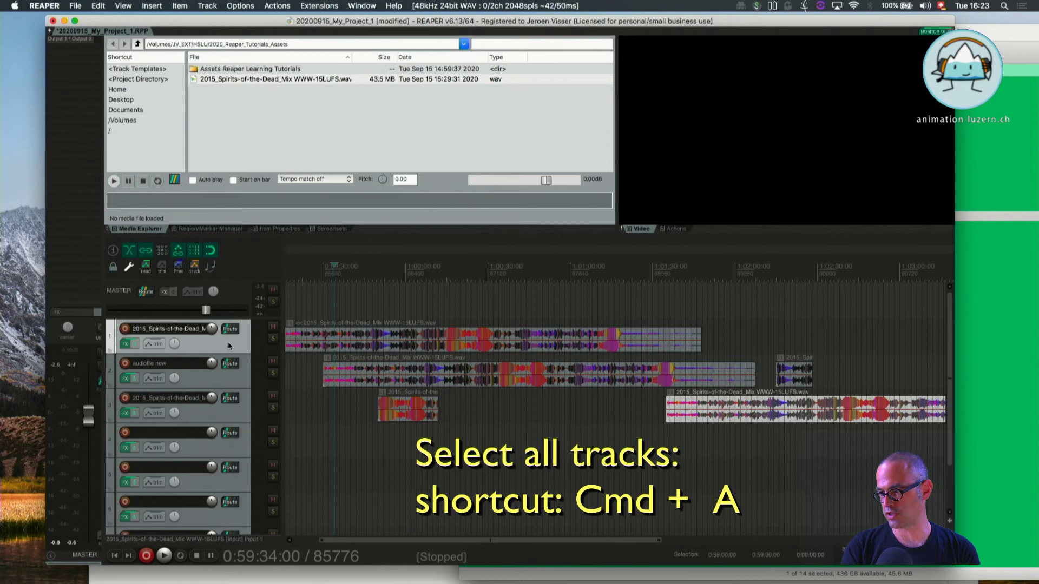
scroll(228, 342, down, 3)
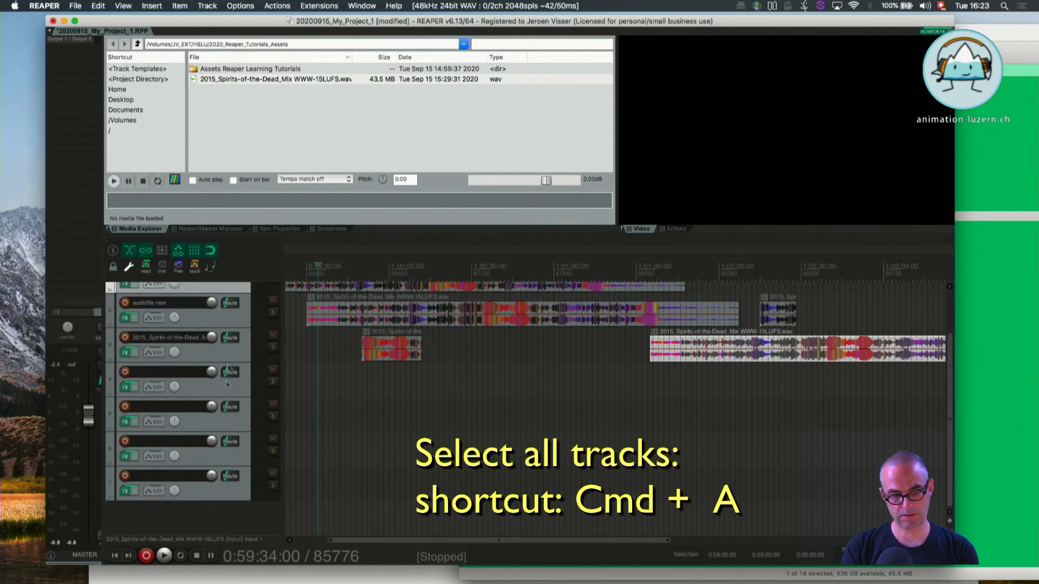
key(super+a)
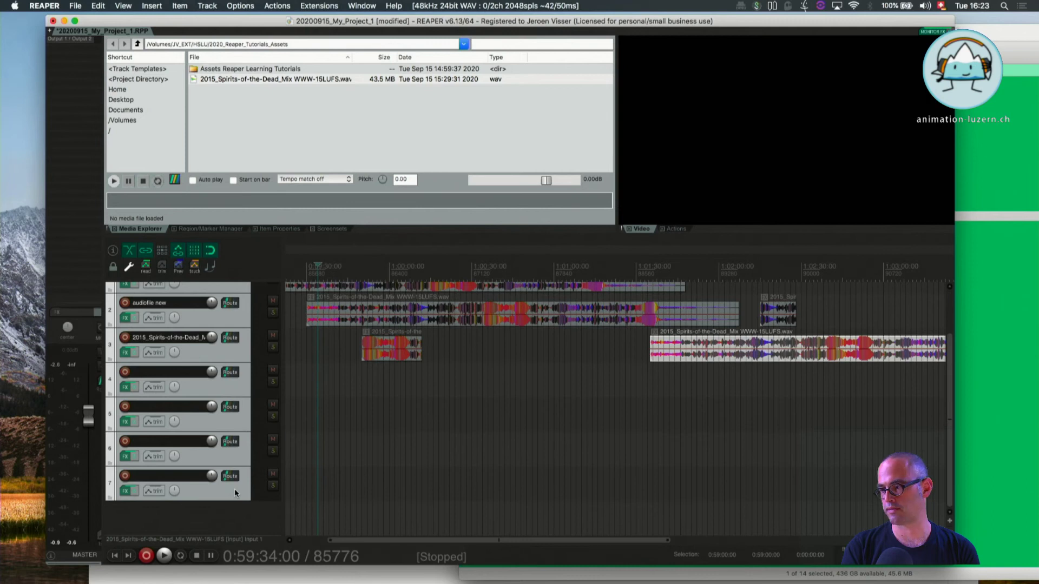
scroll(242, 361, up, 3)
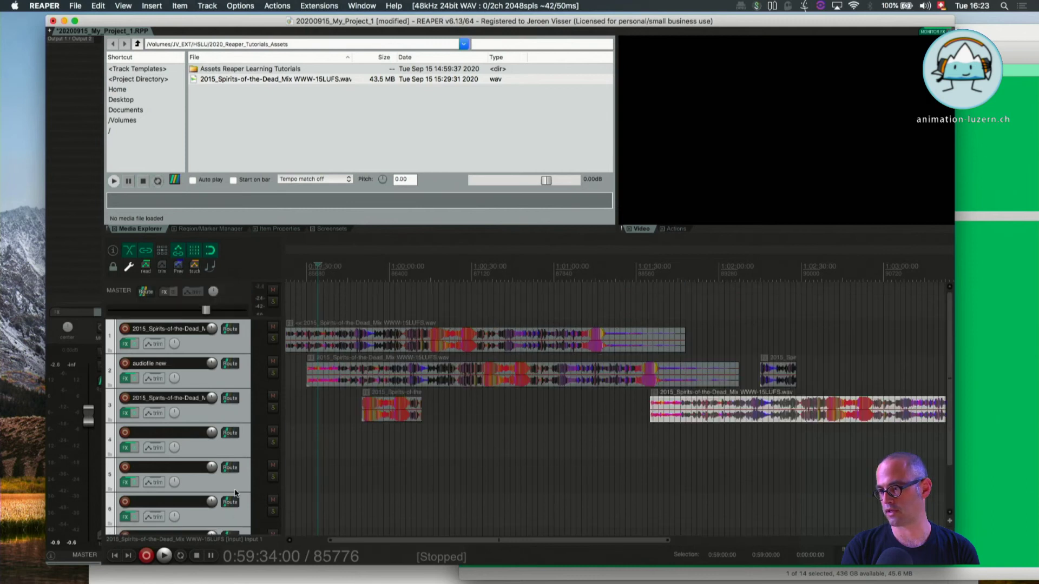
click(220, 346)
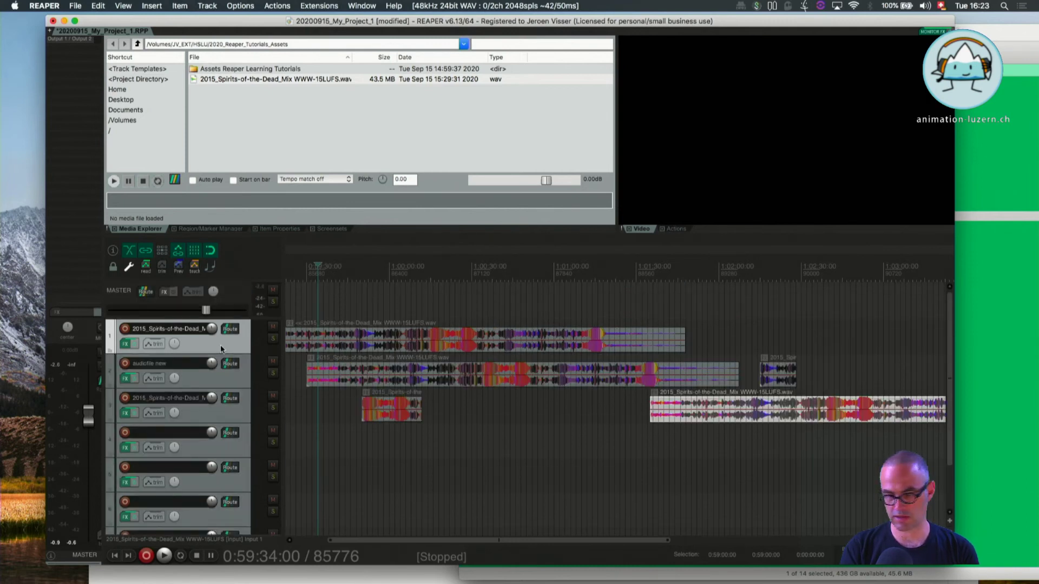
key(super+a)
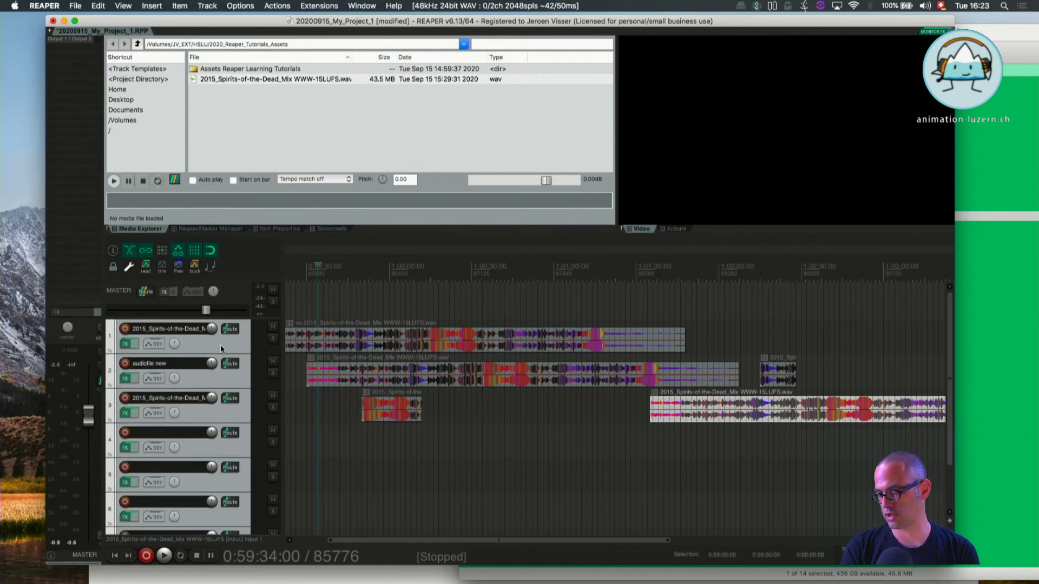
Step: Solo and unsolo all tracks, then mute and unmute them all
click(274, 338)
click(273, 339)
click(272, 328)
click(272, 328)
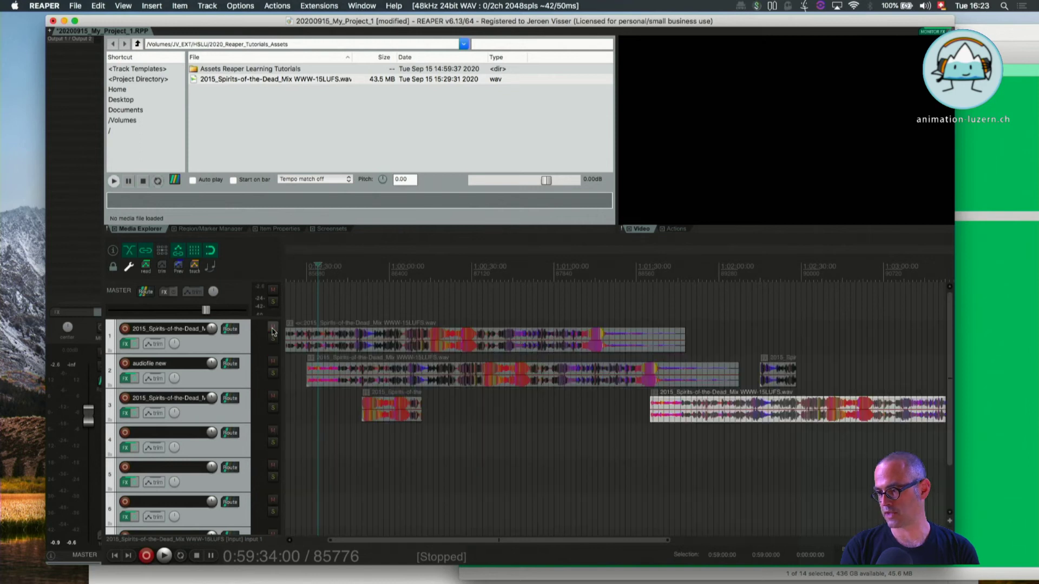
Step: Mute the first item on track 1 and move the short clip from track 2's end onto track 1
click(335, 349)
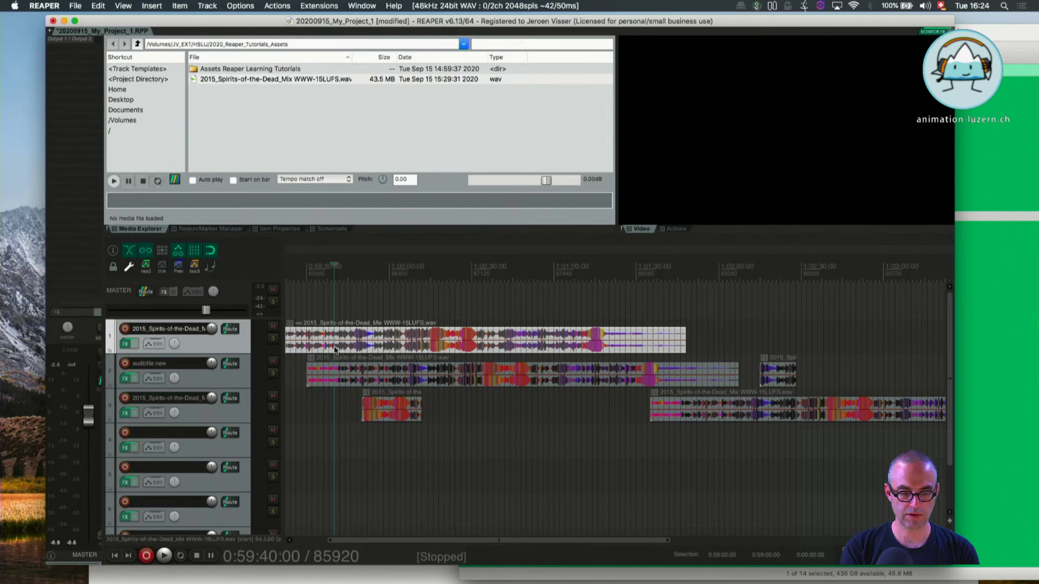
key(super+m)
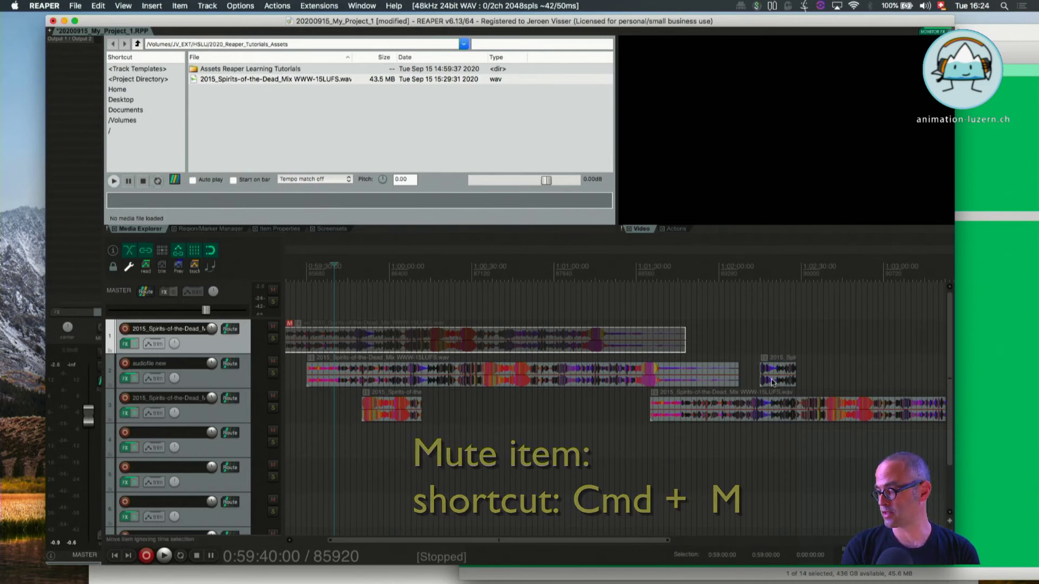
drag(766, 378, 695, 353)
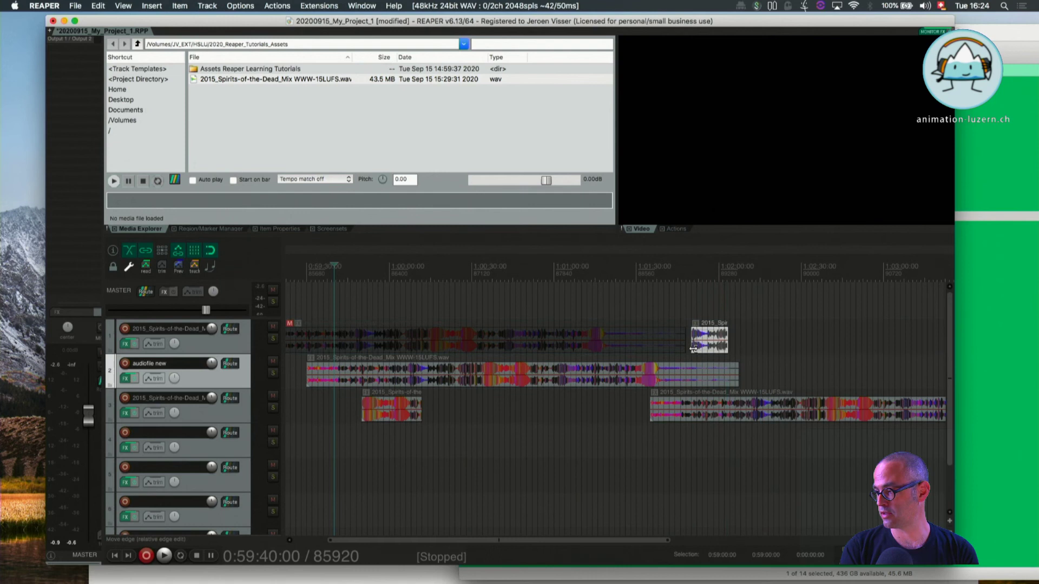
click(670, 271)
Step: Solo track 1, play from 1:01:42 and stop, then unsolo it with Cmd+Alt+S
click(273, 338)
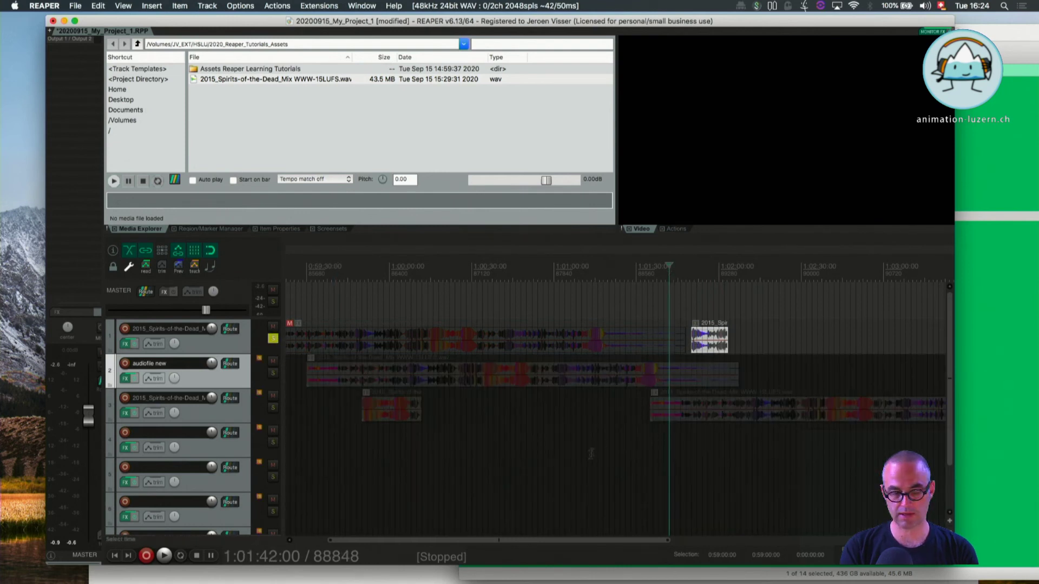
key(space)
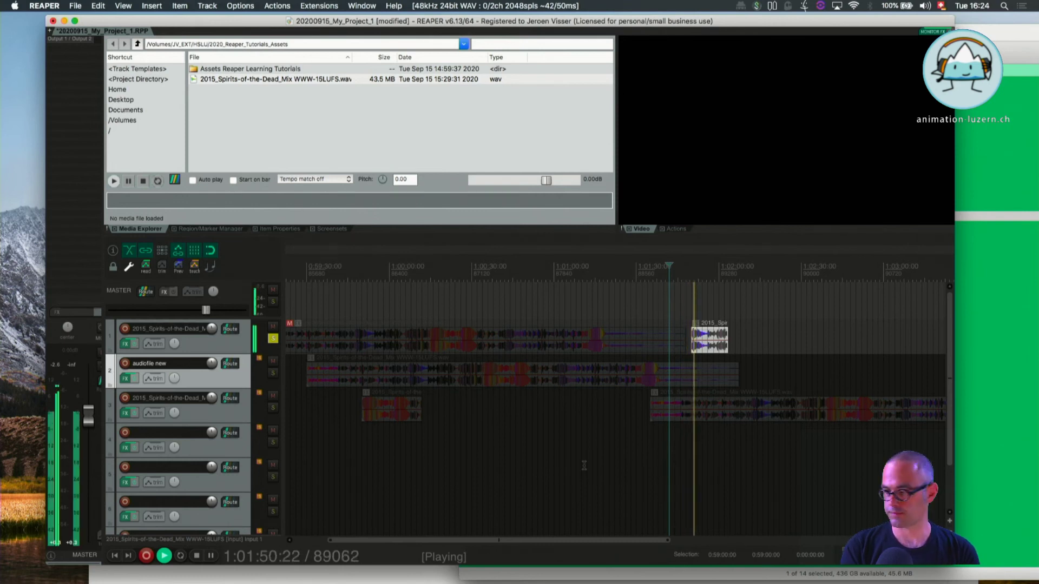
key(space)
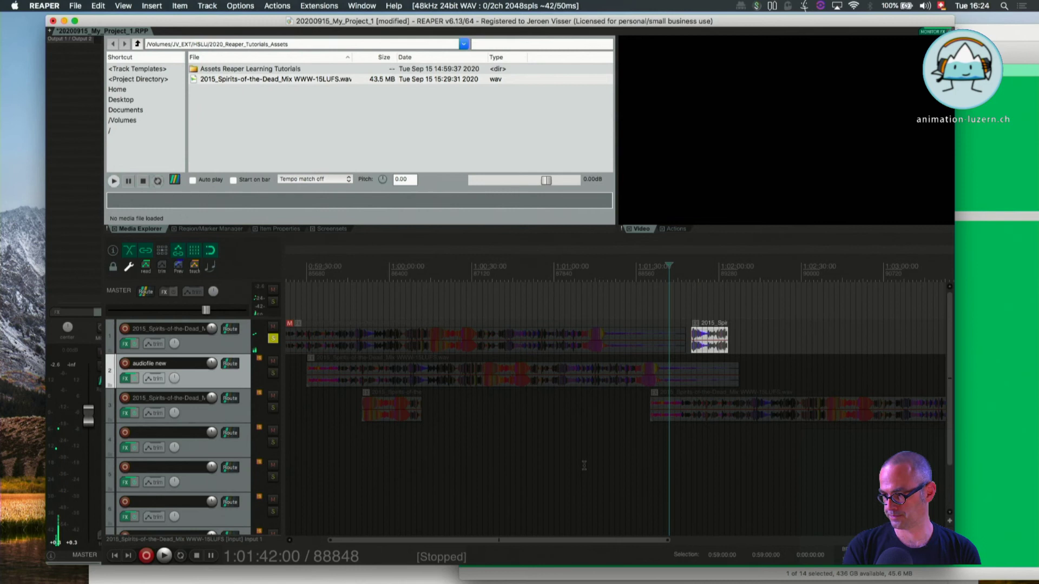
key(super+alt+s)
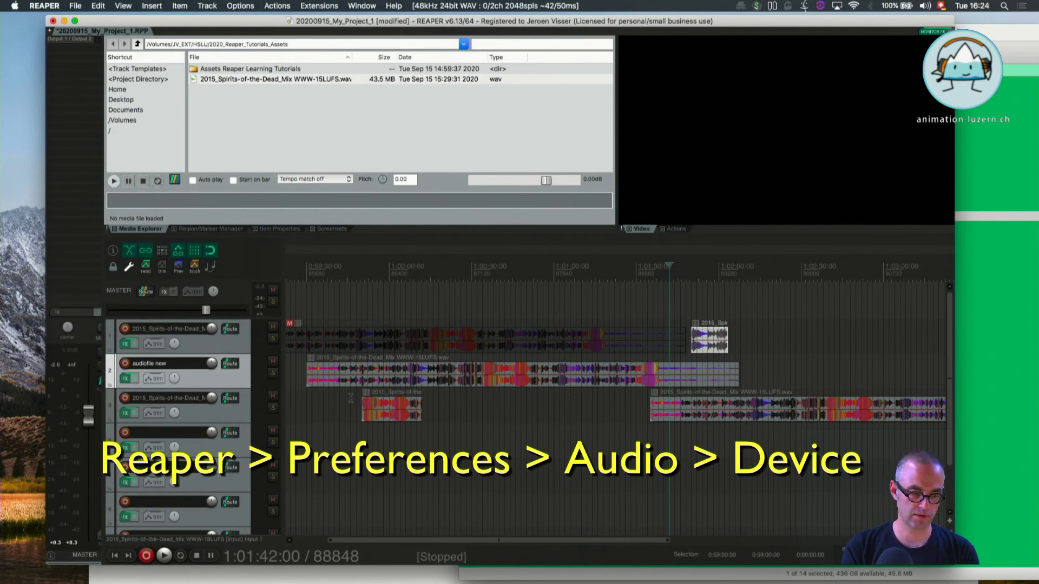
key(super+comma)
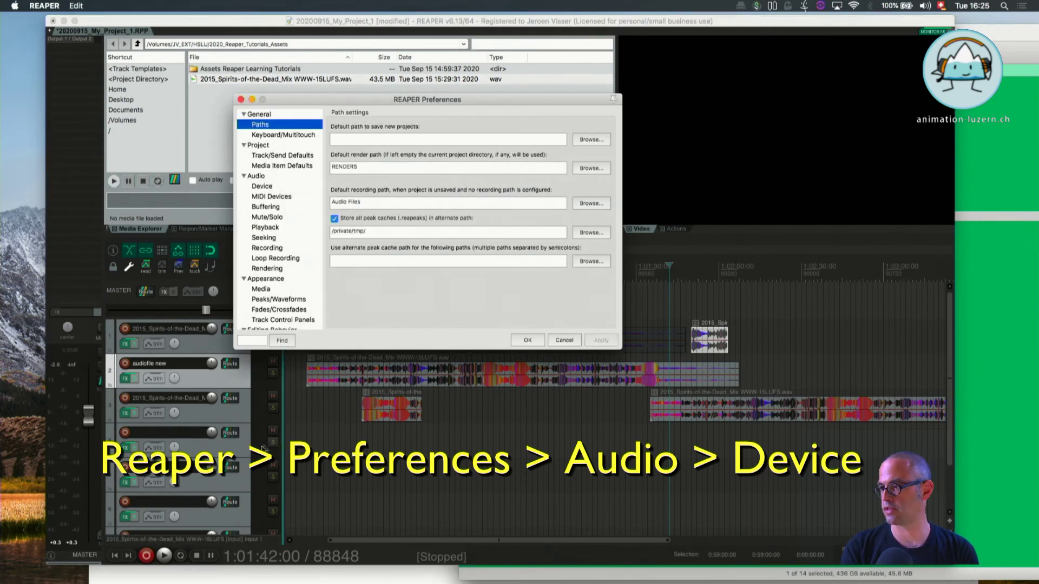
click(274, 178)
click(263, 187)
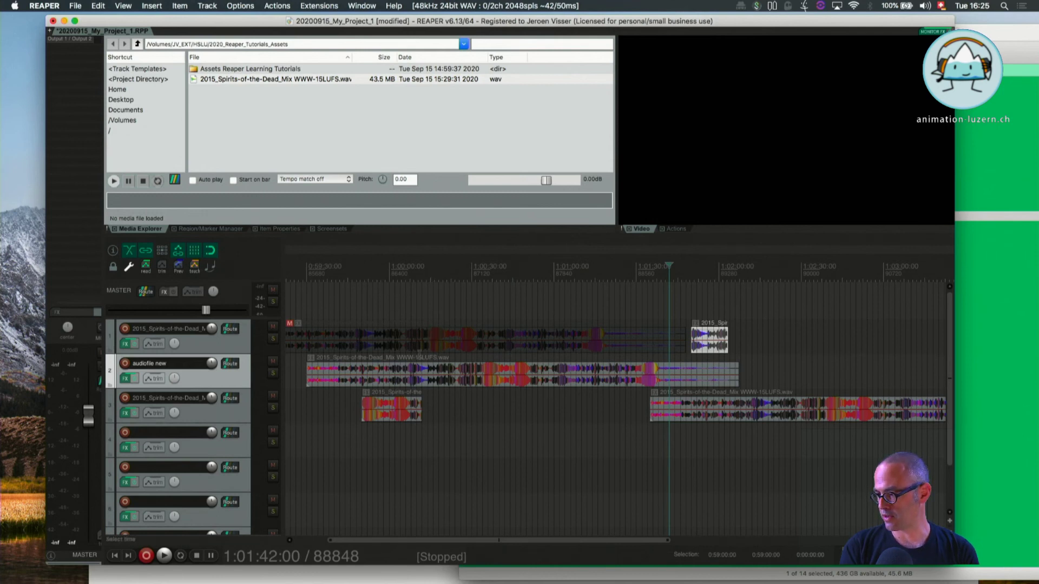
Step: Solo the audiofile new track and play from 0:59:34, stopping back at 0:59:34 each time
click(272, 374)
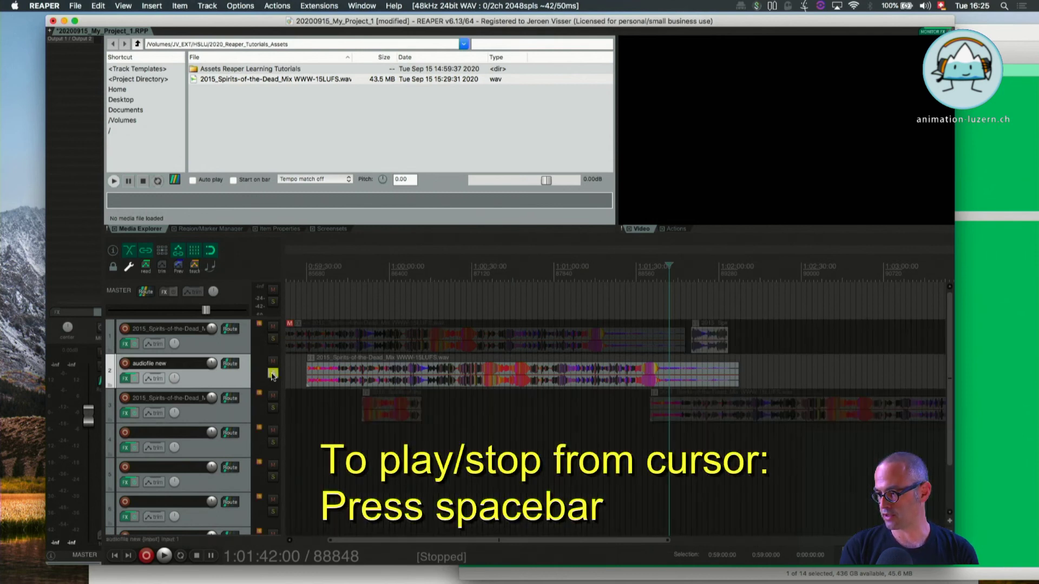
click(318, 268)
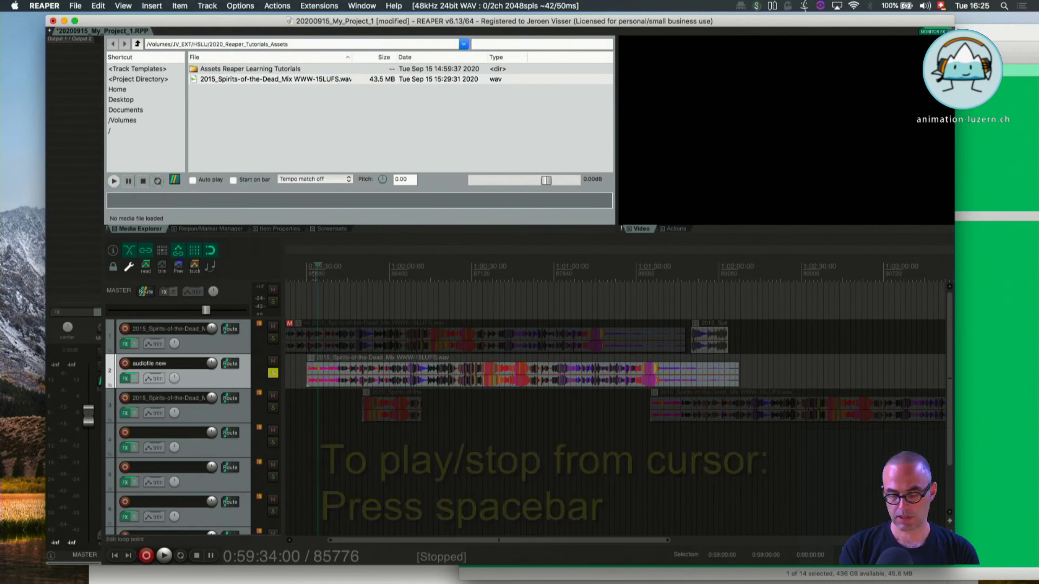
key(space)
key(space)
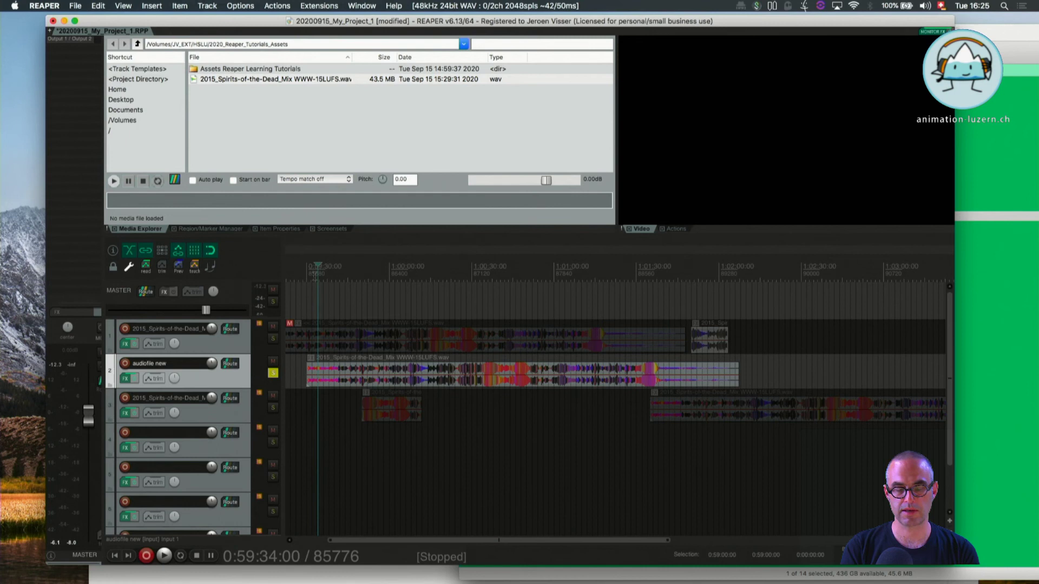
key(space)
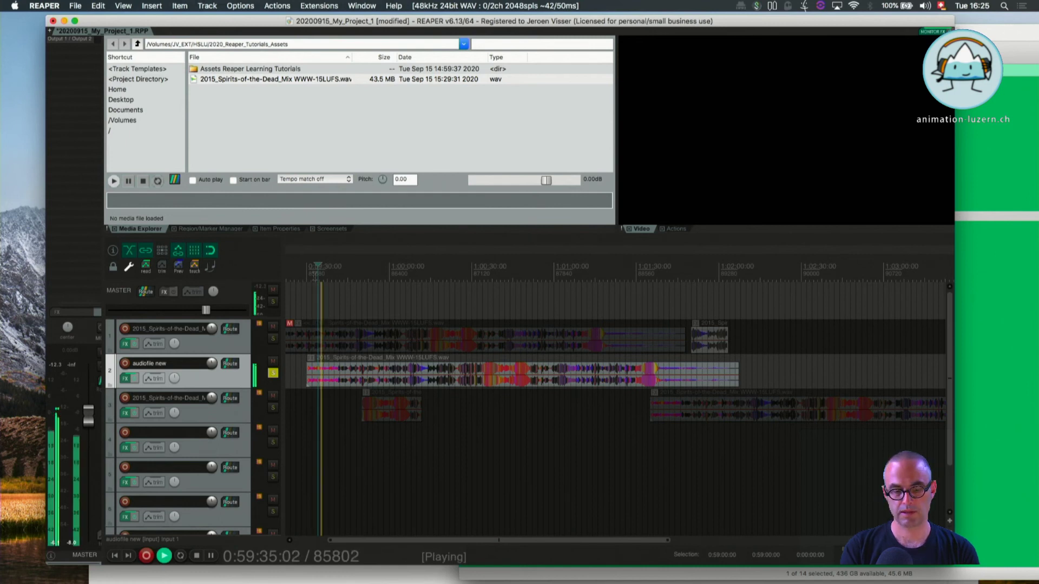
key(space)
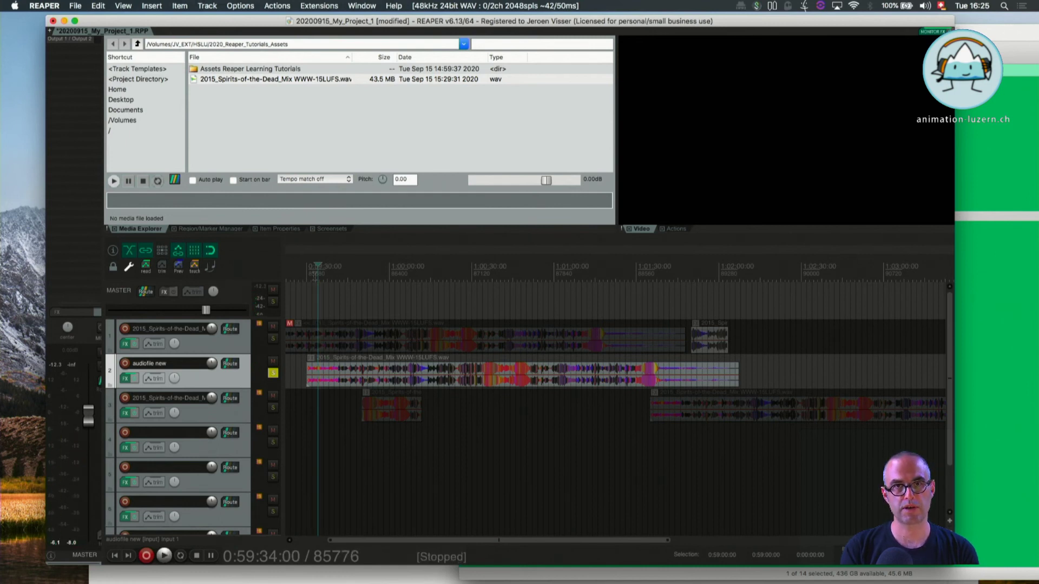
key(space)
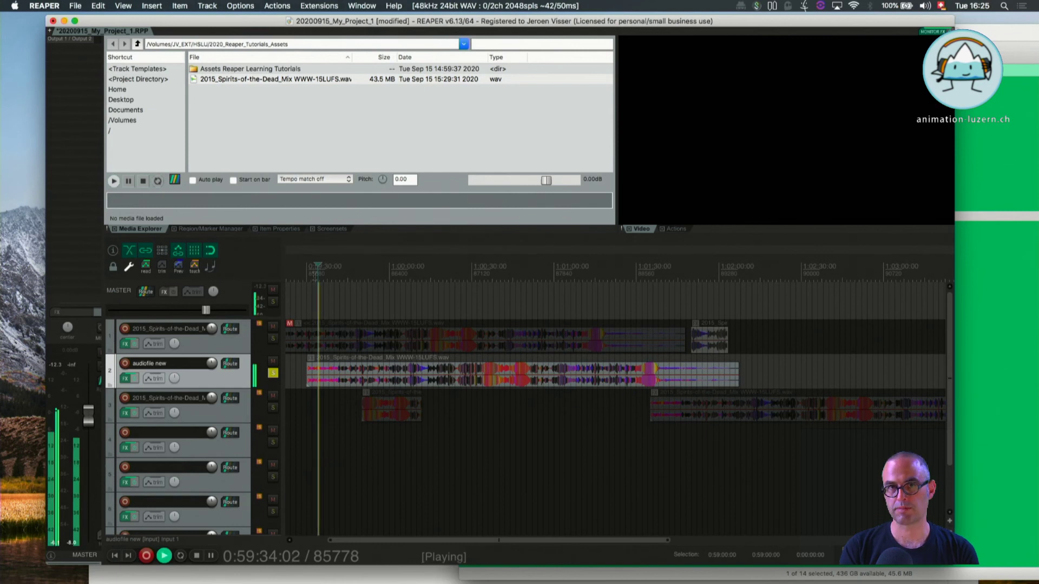
key(space)
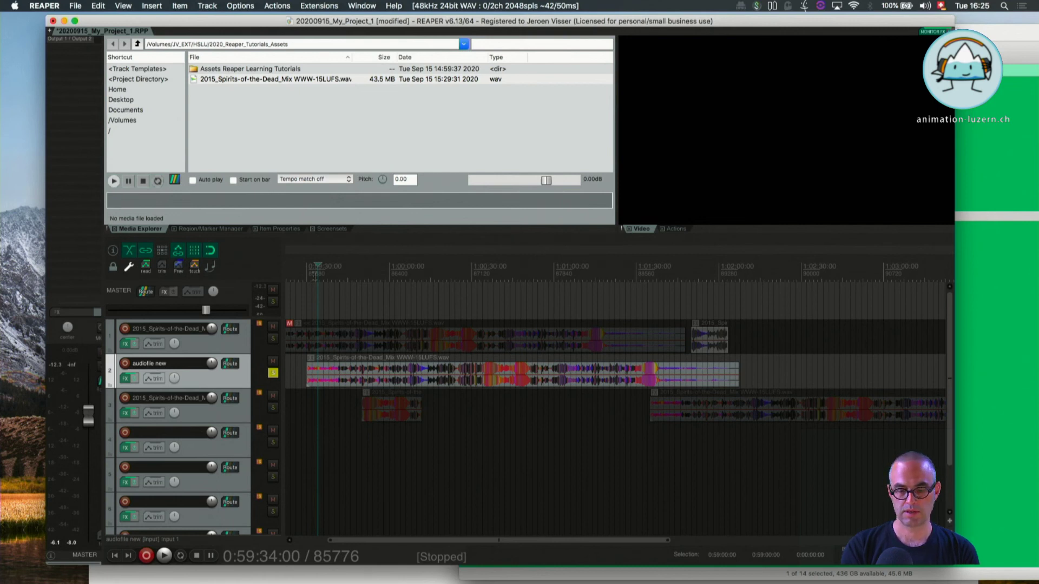
Step: Play and pause with Enter twice, leaving playback paused at 0:59:43:11
key(Return)
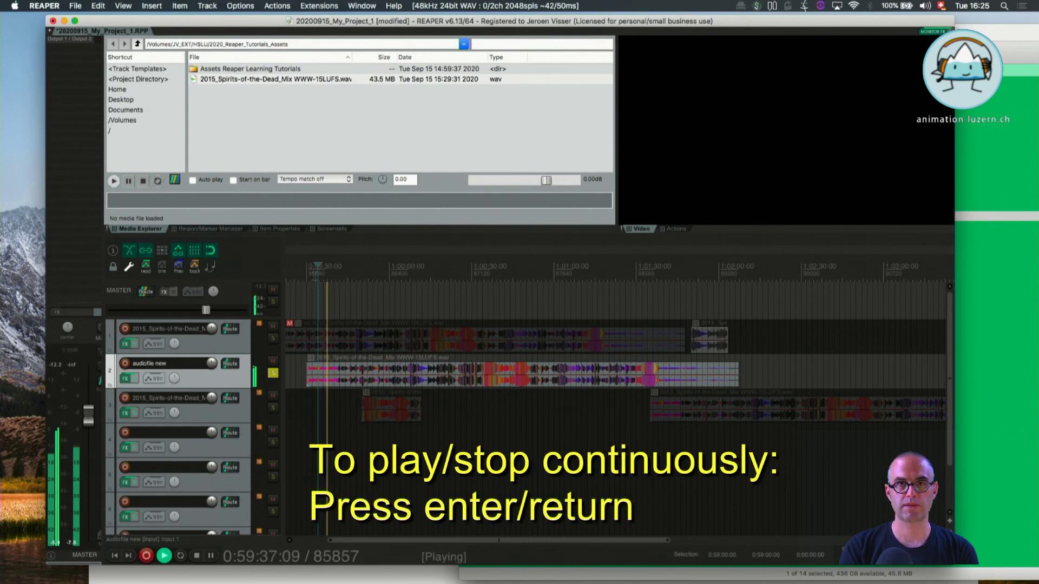
key(Return)
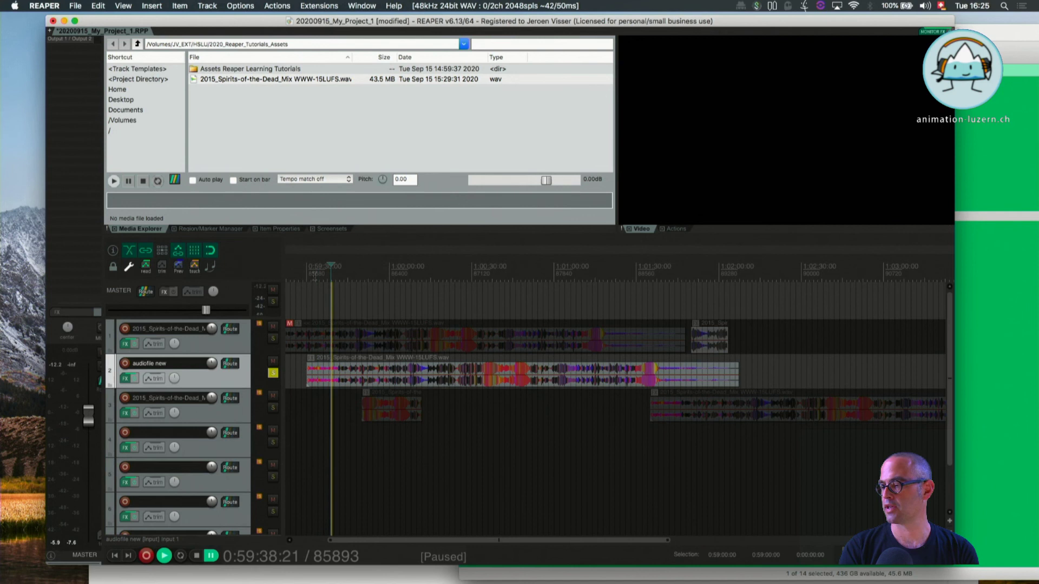
key(Return)
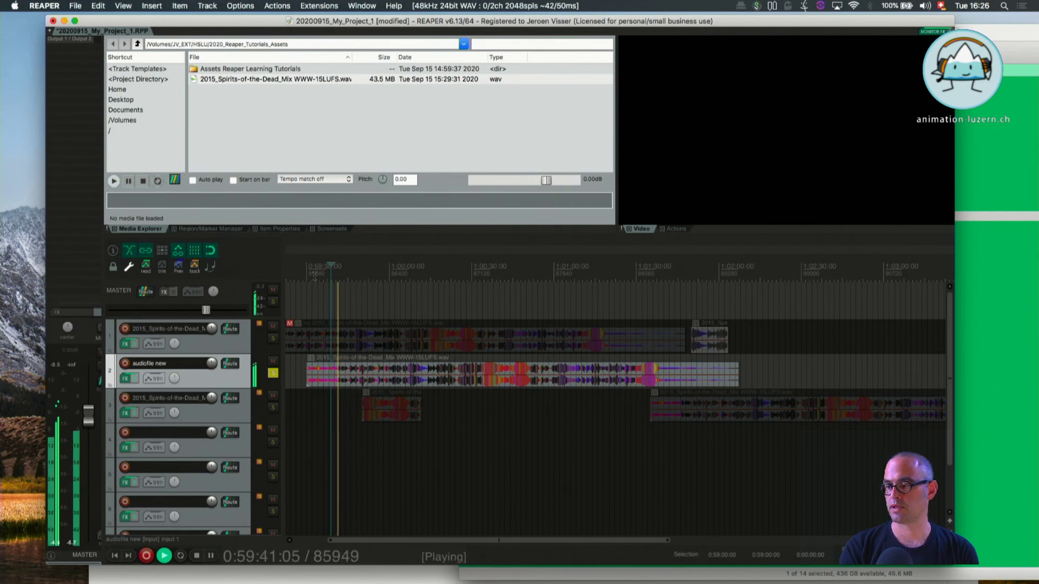
key(Return)
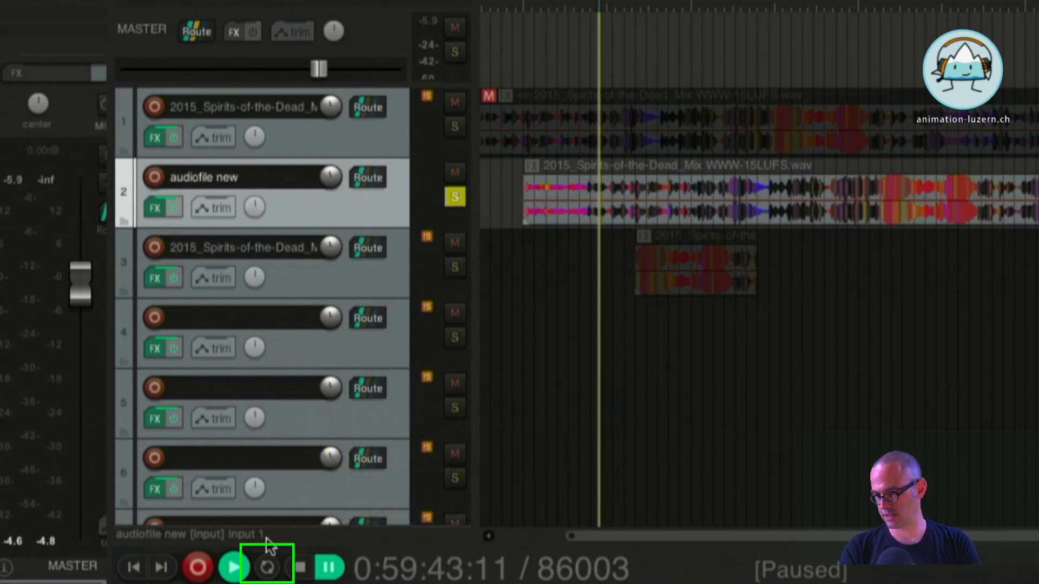
Step: Mark a six-second loop range starting at 1:01:00, toggling repeat on and off
key(r)
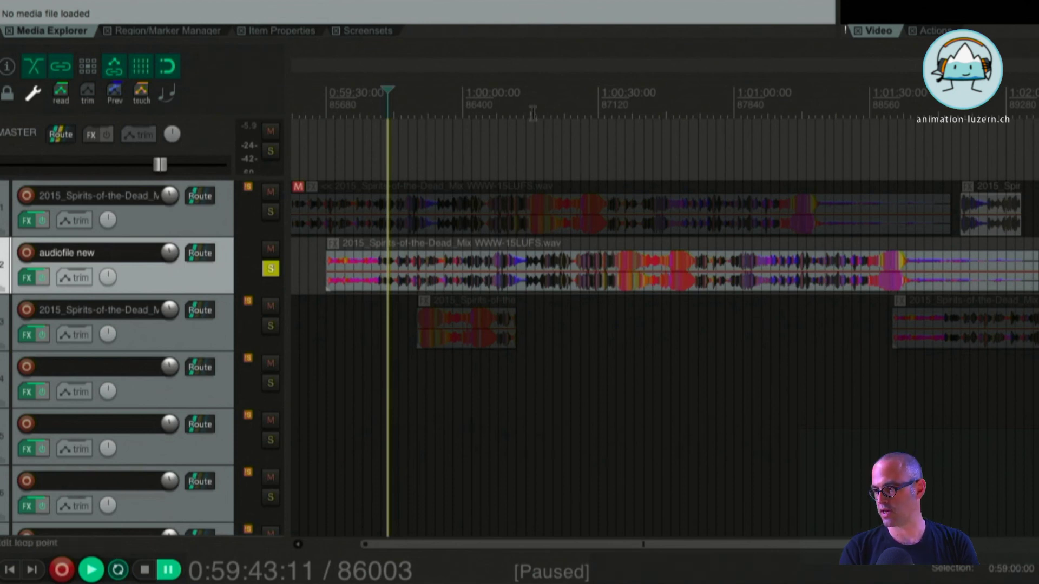
click(730, 114)
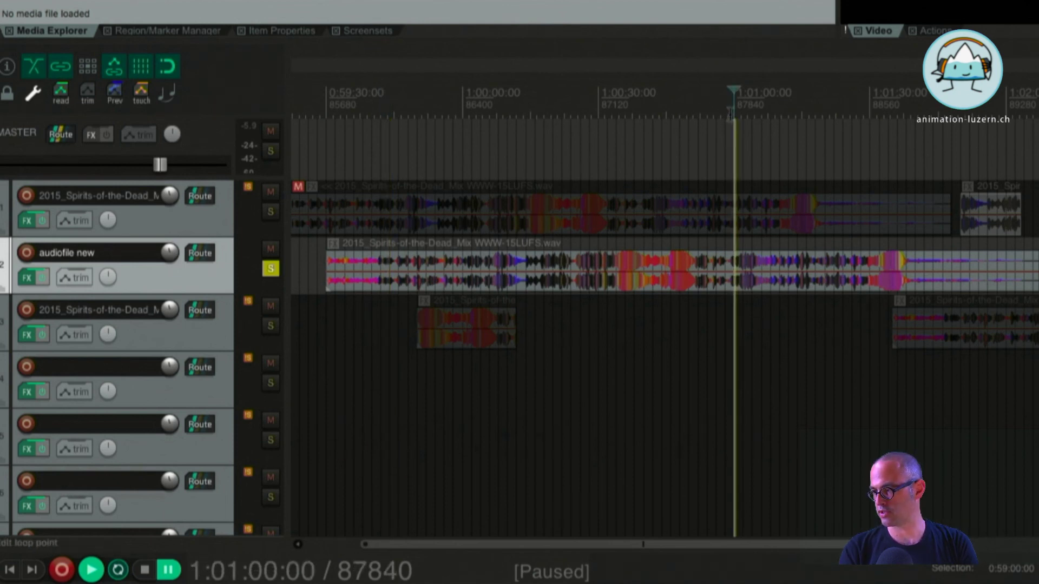
mouse_move(732, 115)
mouse_down()
mouse_move(801, 126)
mouse_move(734, 126)
mouse_up()
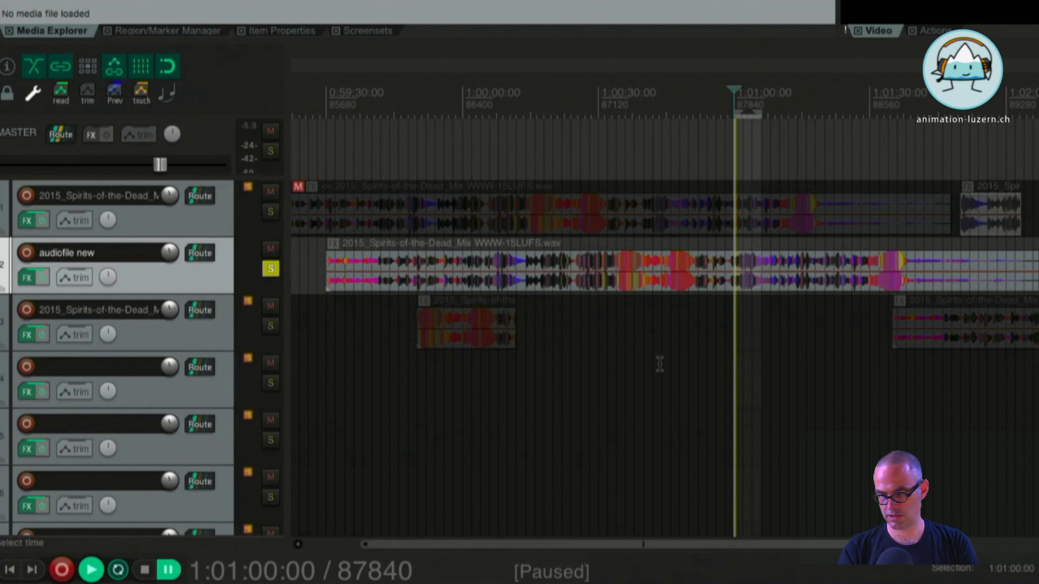
key(r)
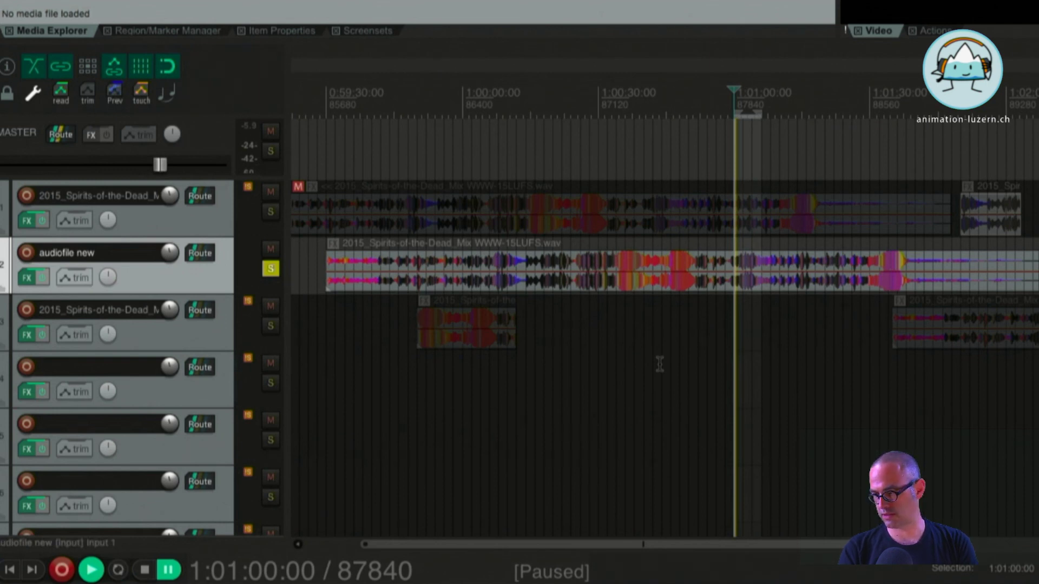
Step: Play from 1:01:00 without repeat, then turn repeat on and play and stop the looped section
key(space)
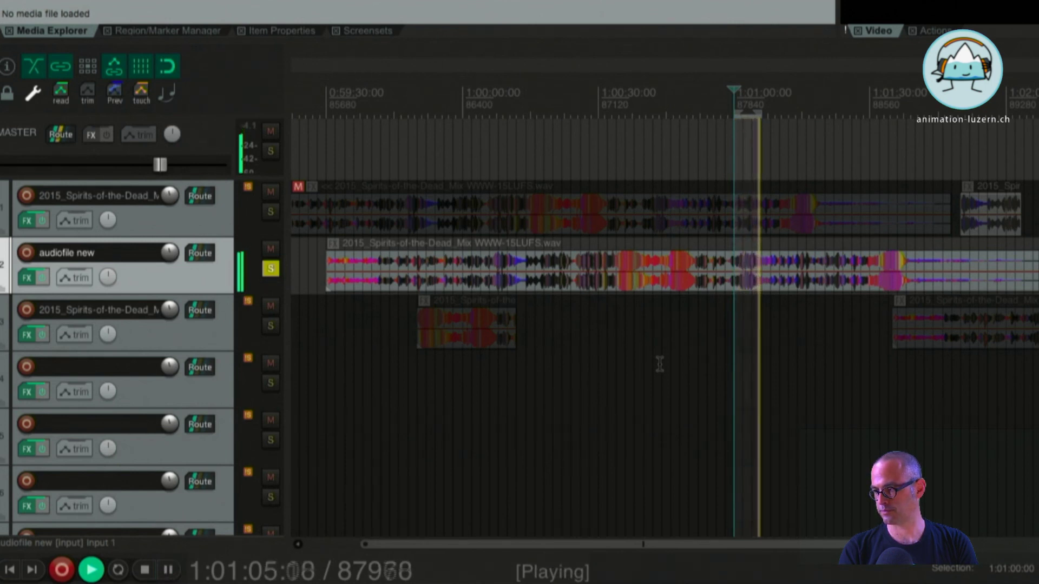
key(space)
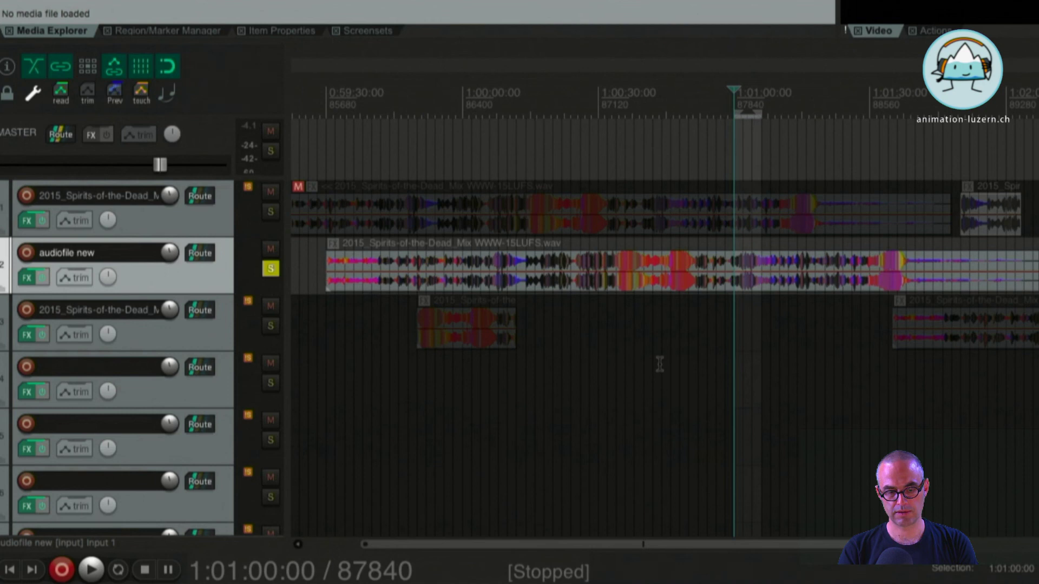
key(r)
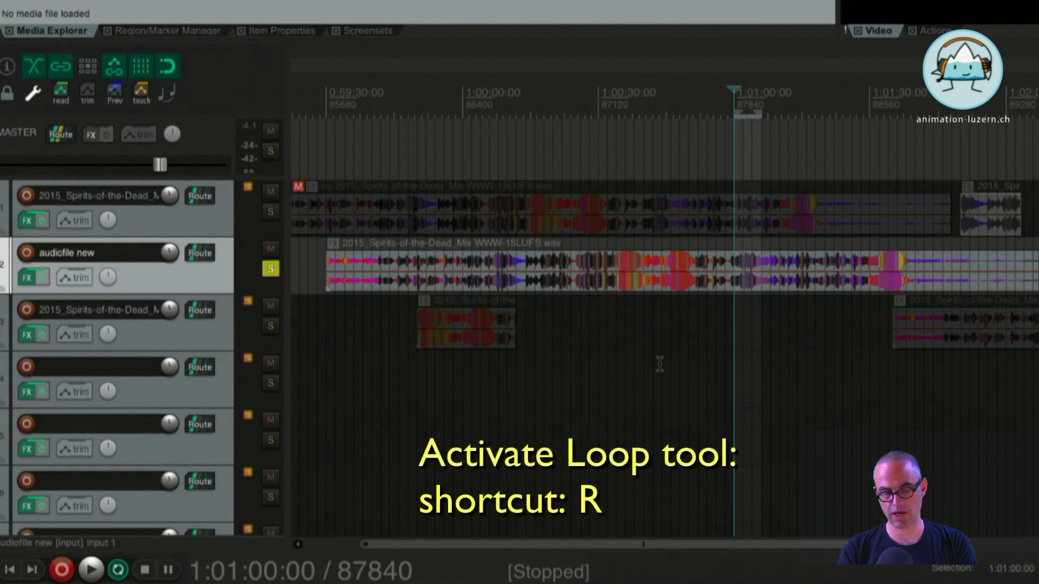
key(space)
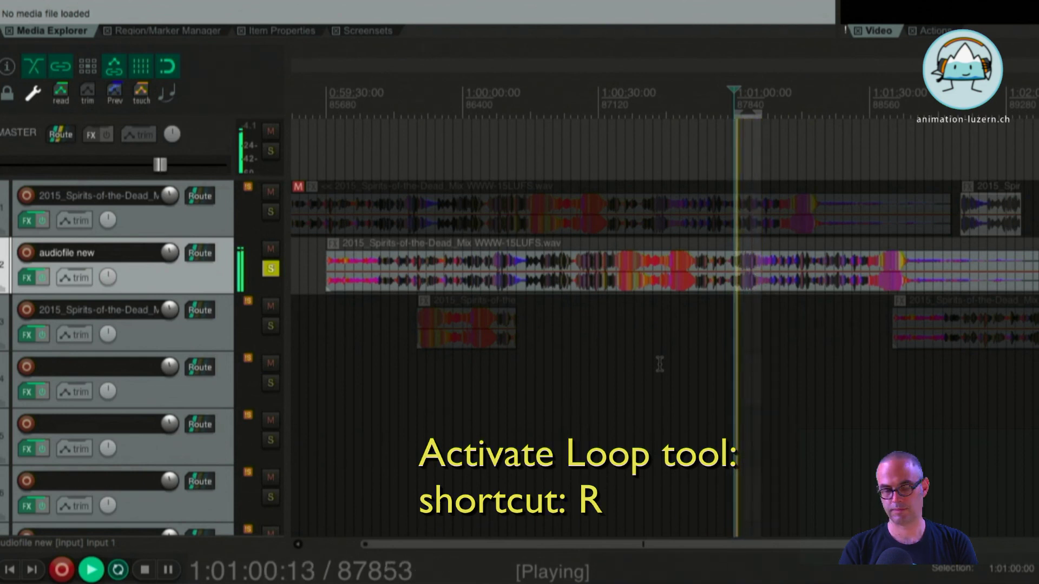
key(space)
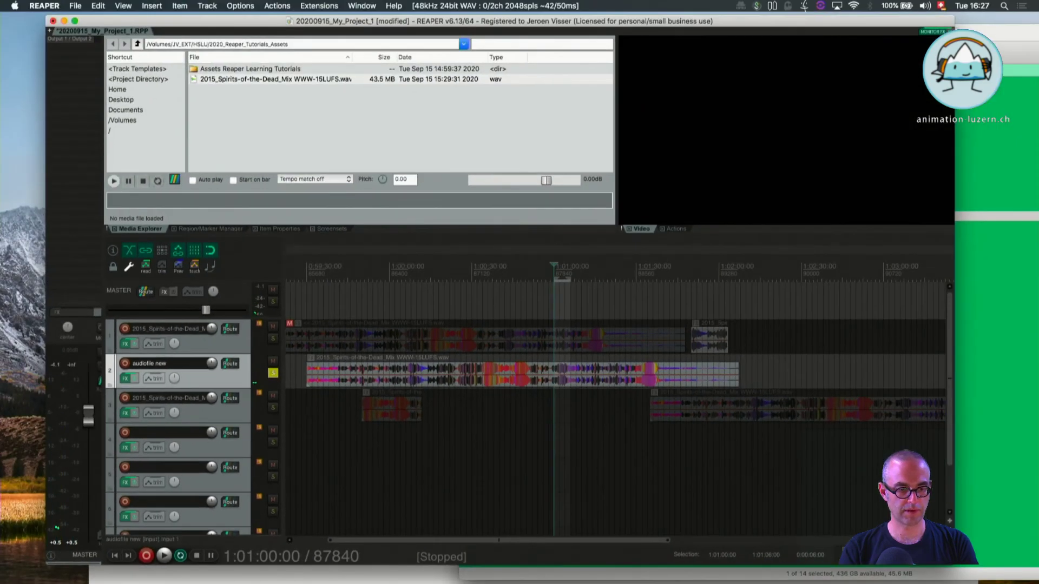